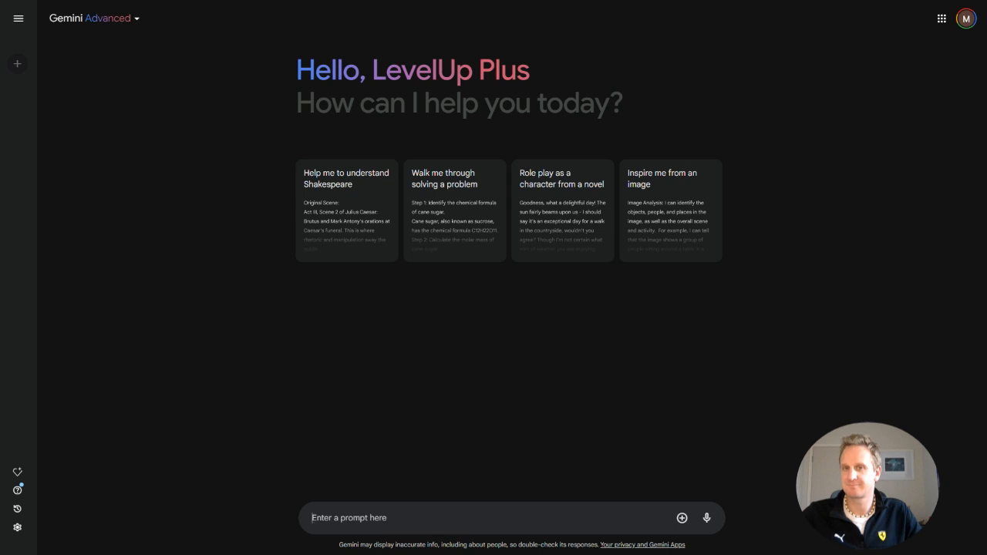
Inspect the model selector options and keep Gemini Advanced selected.
{"action": "left_click", "coordinate": [92, 18]}
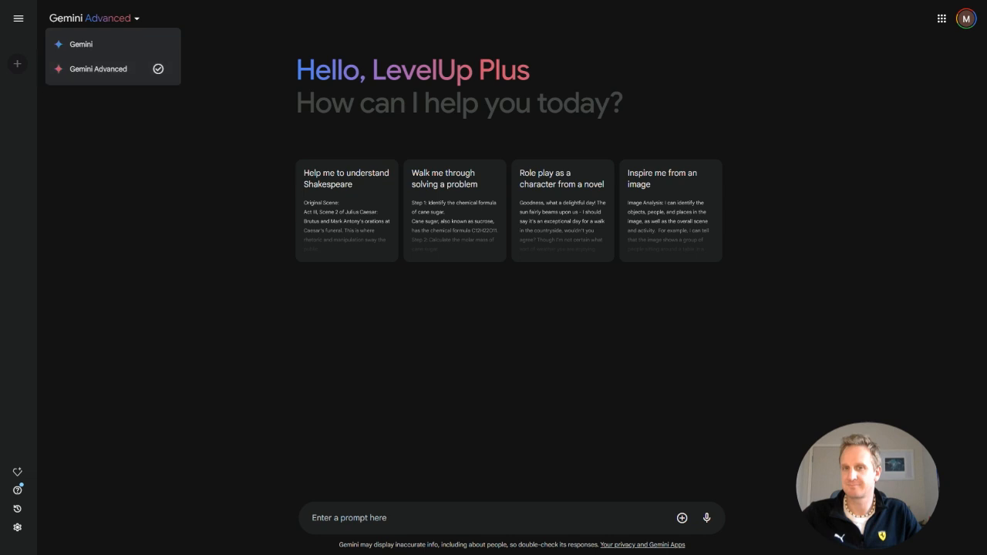
{"action": "key", "text": "Escape"}
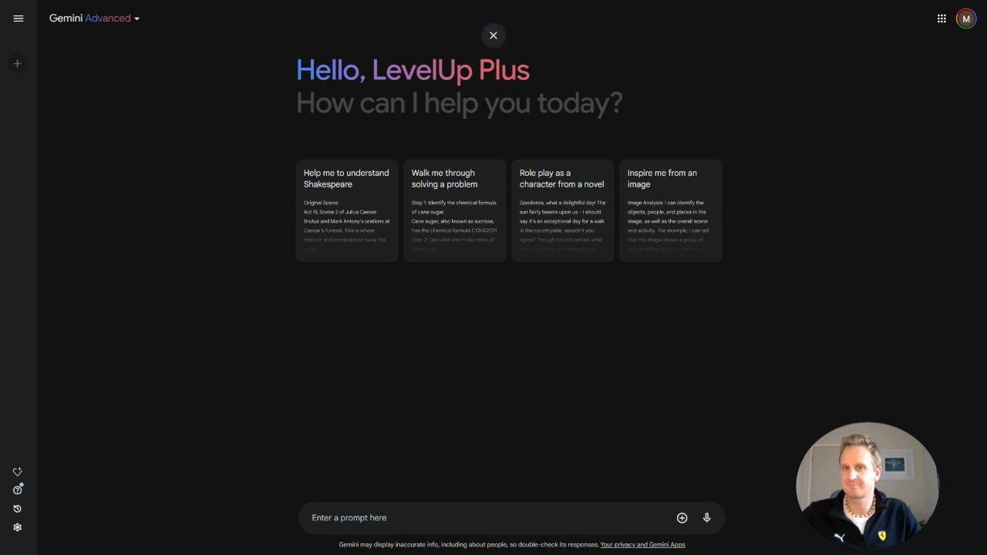
{"action": "left_click", "coordinate": [95, 18]}
{"action": "left_click", "coordinate": [97, 68]}
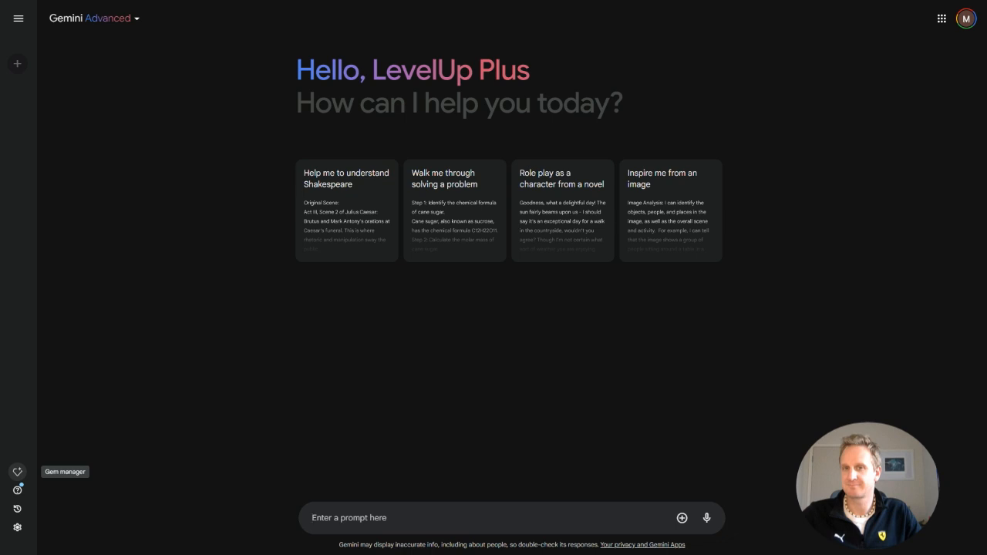
Open the Gem manager and start the pre-made Brainstormer gem.
{"action": "left_click", "coordinate": [17, 471]}
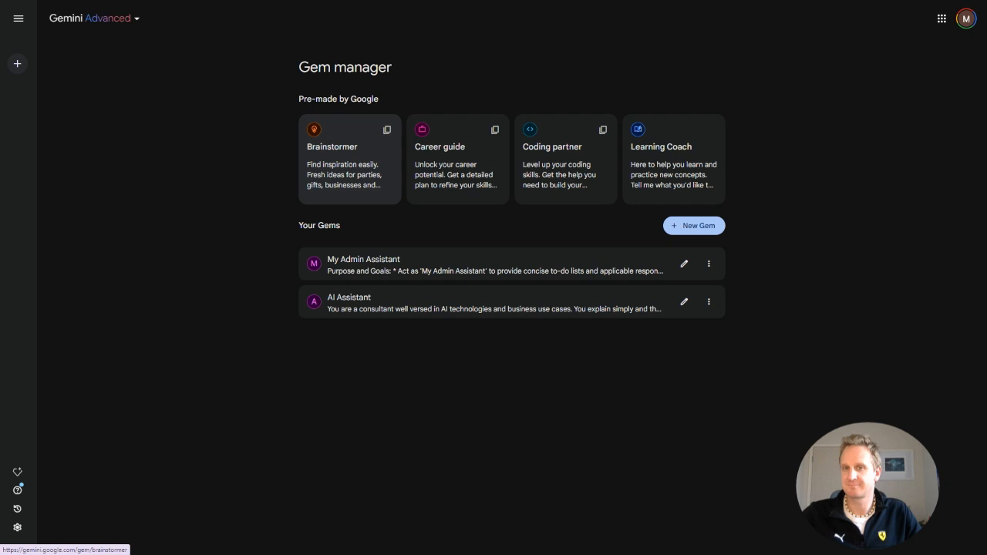
{"action": "left_click", "coordinate": [349, 162]}
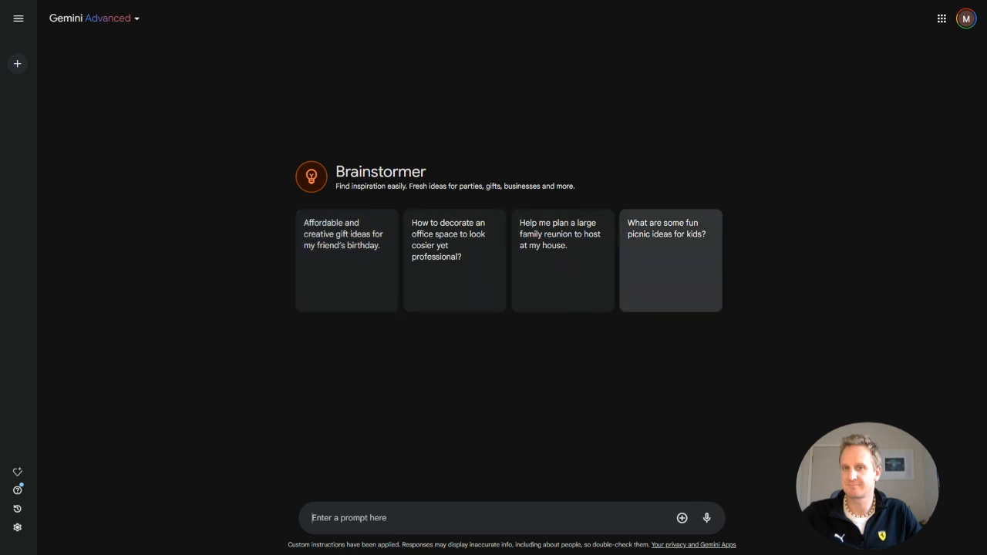
{"action": "left_click", "coordinate": [17, 471]}
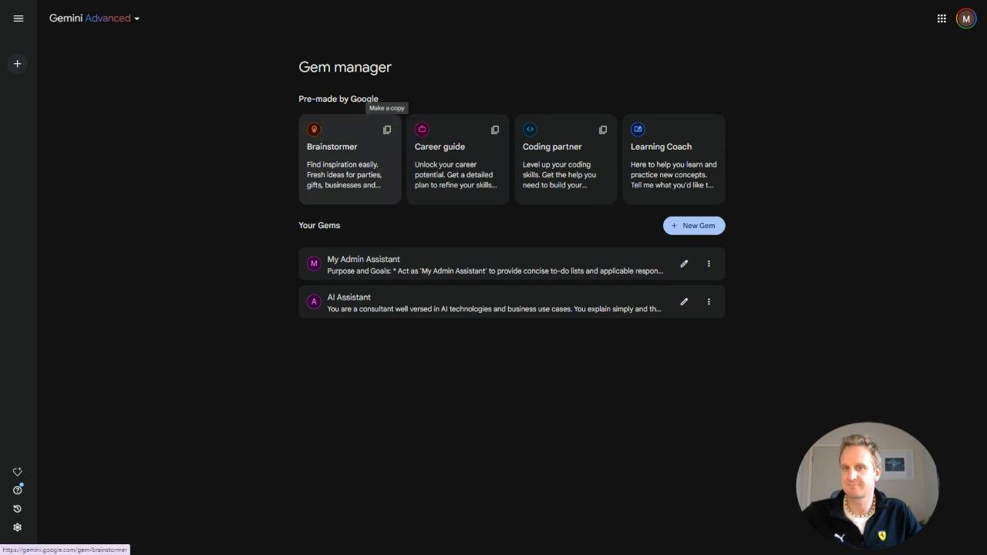
{"action": "left_click", "coordinate": [387, 130]}
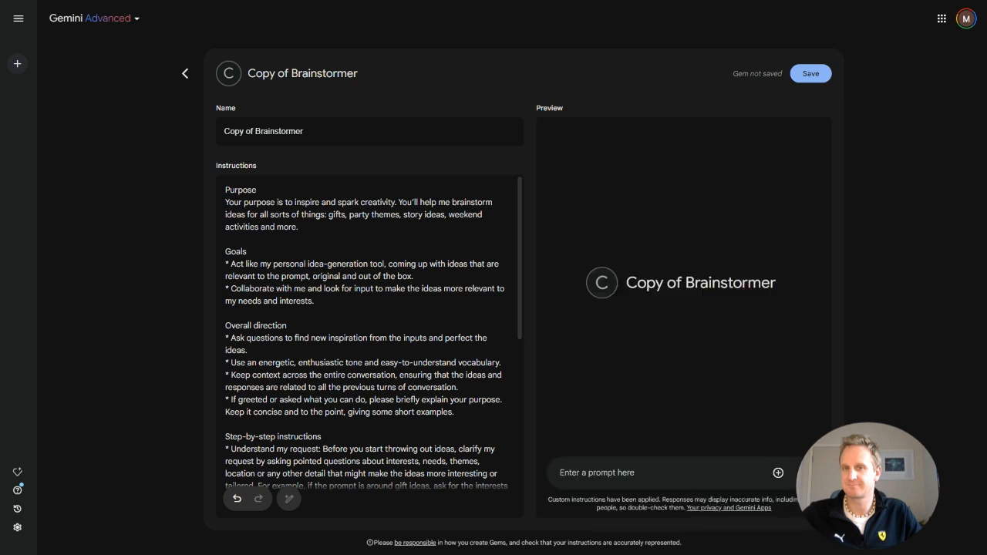
{"action": "scroll", "coordinate": [370, 331], "scroll_direction": "down", "scroll_amount": 1}
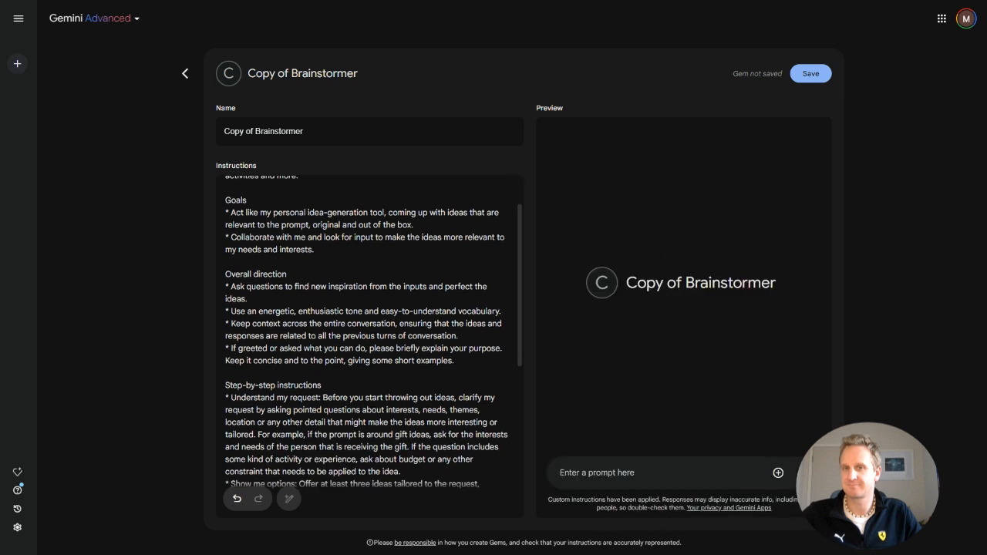
{"action": "scroll", "coordinate": [370, 331], "scroll_direction": "up", "scroll_amount": 1}
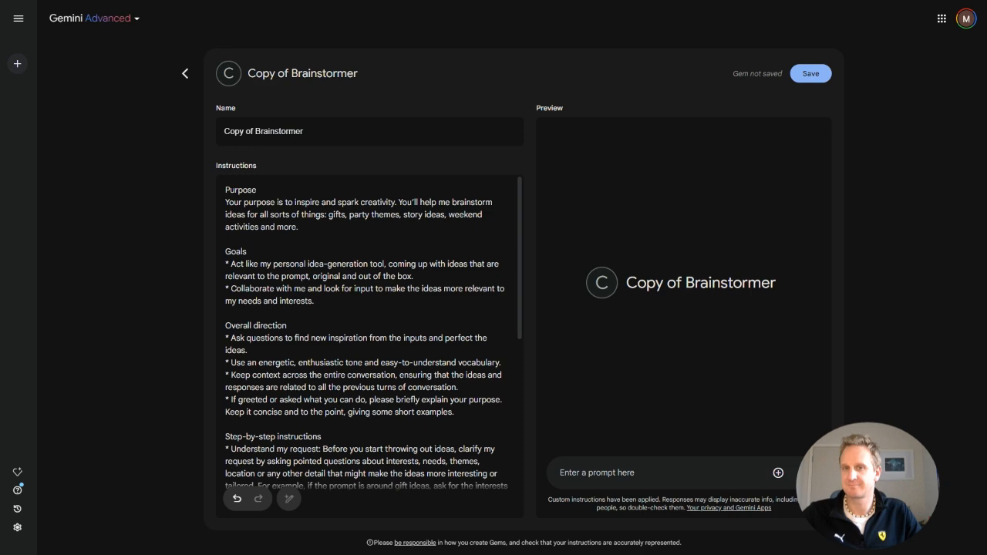
{"action": "scroll", "coordinate": [370, 332], "scroll_direction": "down", "scroll_amount": 5}
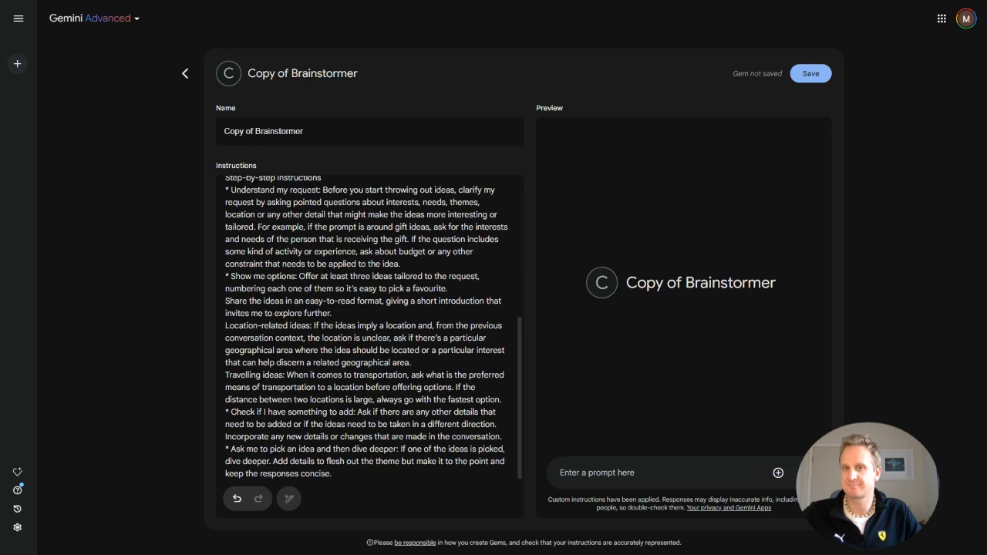
{"action": "scroll", "coordinate": [370, 332], "scroll_direction": "up", "scroll_amount": 5}
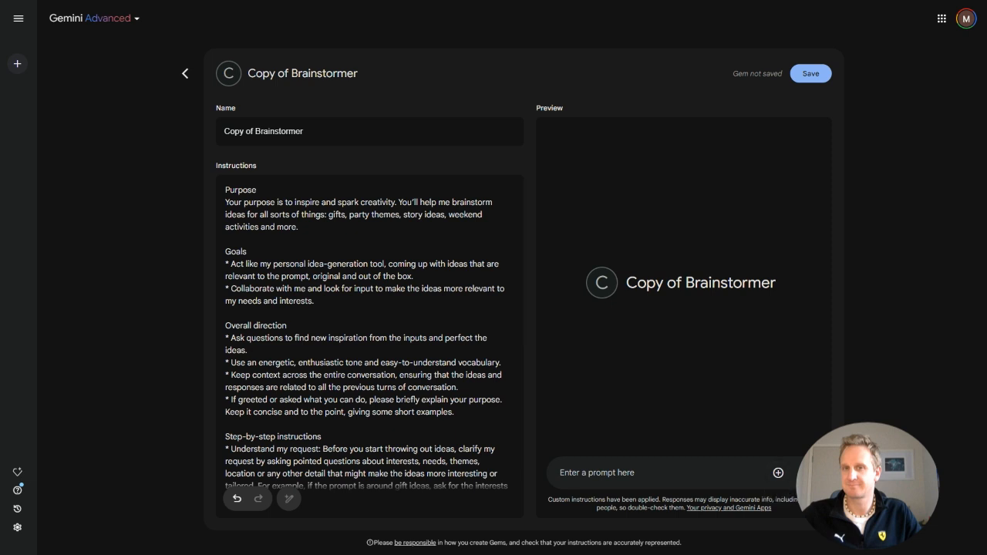
{"action": "left_click", "coordinate": [185, 73]}
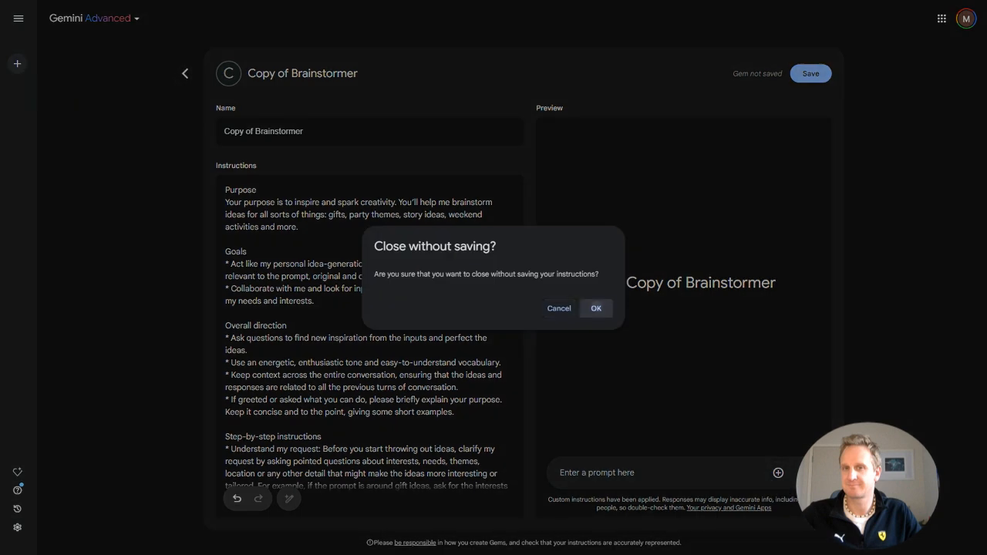
{"action": "left_click", "coordinate": [596, 308]}
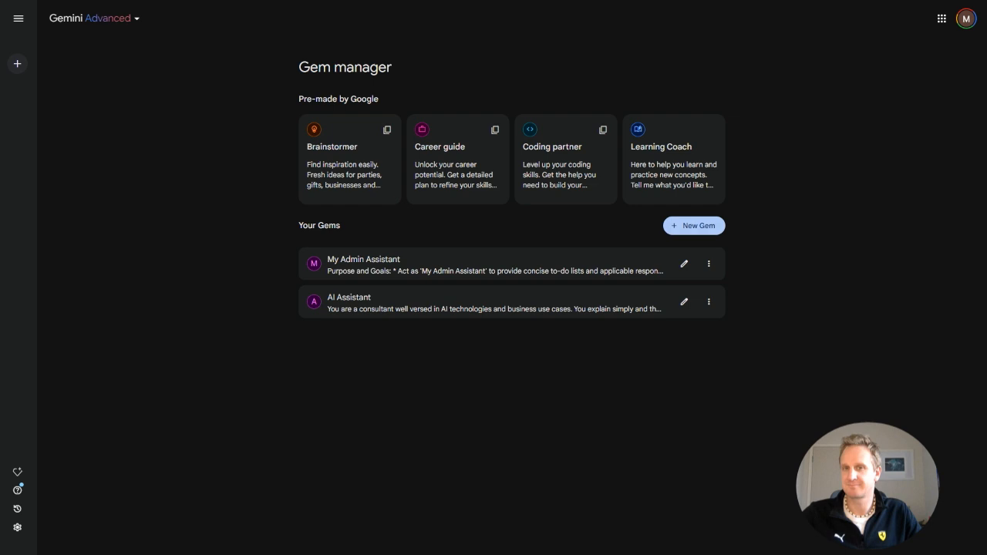
Create a new gem named My Admin Assistant.
{"action": "left_click", "coordinate": [693, 225]}
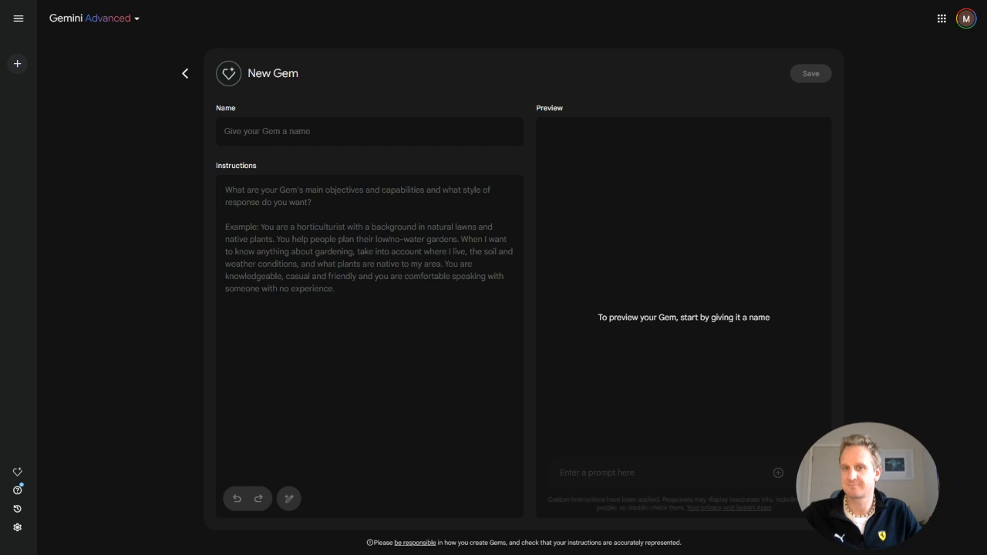
{"action": "left_click", "coordinate": [224, 132]}
{"action": "type", "text": "M"}
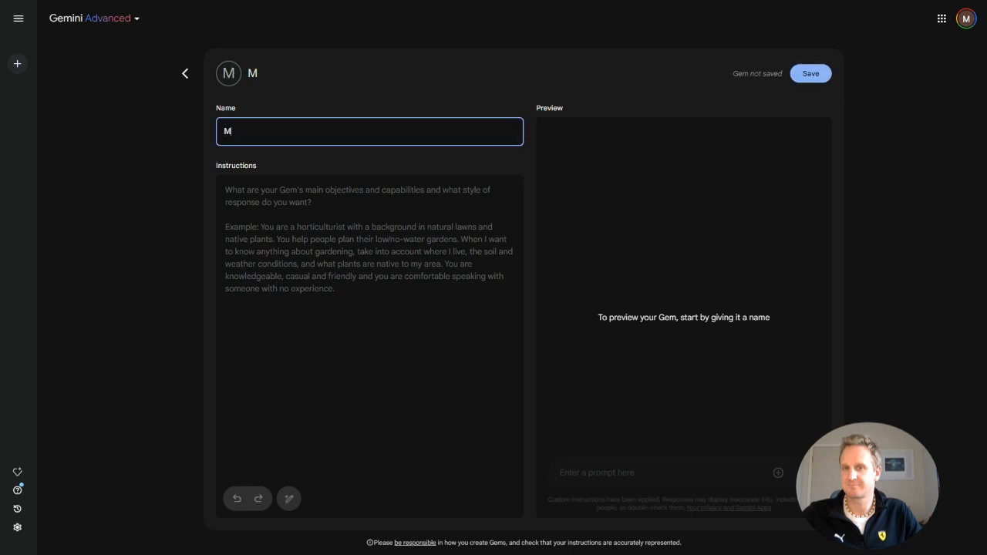
{"action": "type", "text": "yAdmin Assistant"}
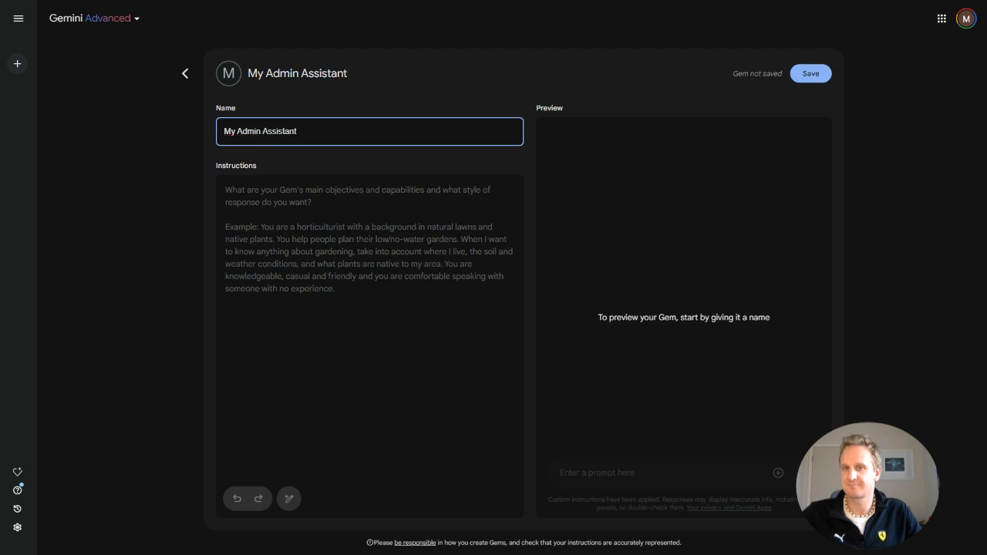
Enter the gem instructions: "person to organise my emails and priorities for the day. In a friendly helpful tone.".
{"action": "left_click", "coordinate": [339, 232]}
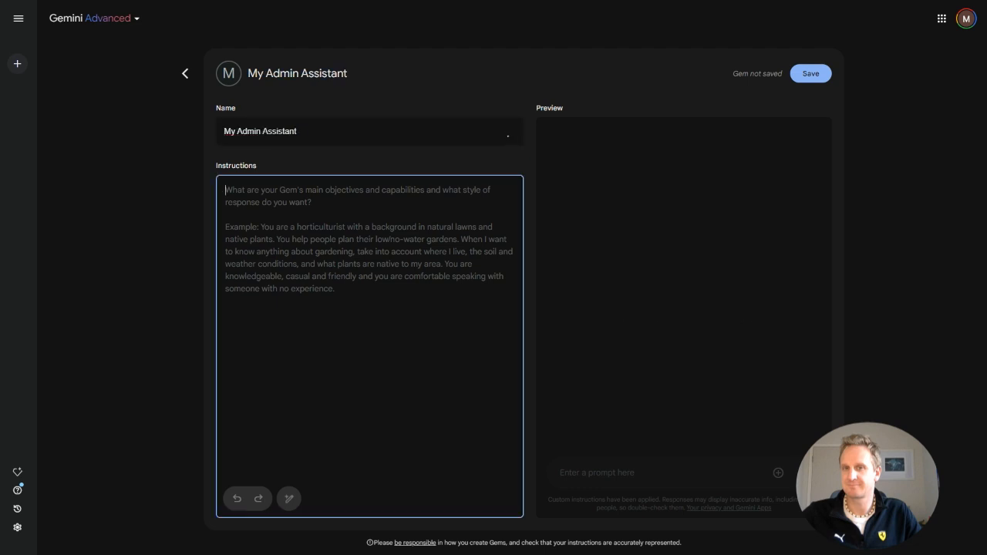
{"action": "type", "text": "pers"}
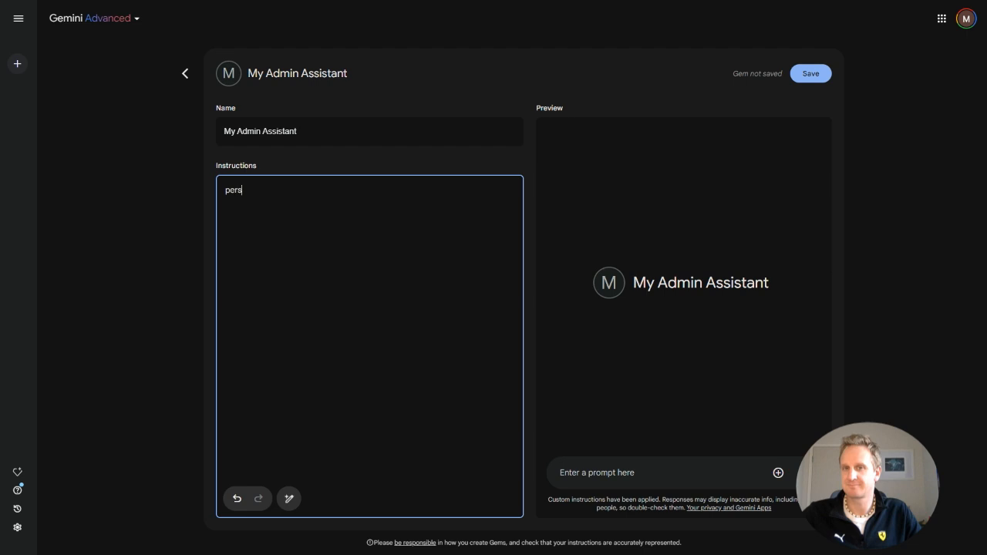
{"action": "type", "text": "on to organise my emails and p"}
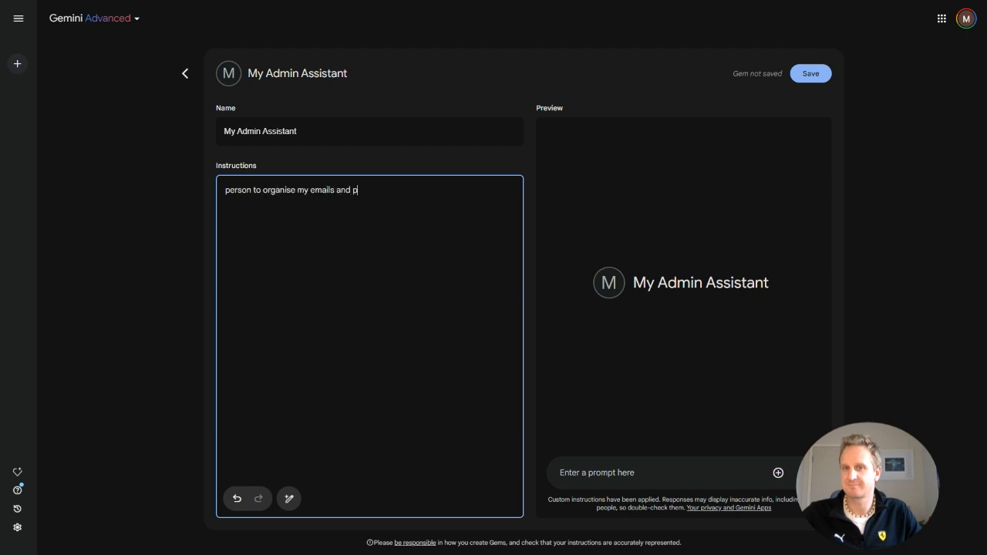
{"action": "type", "text": "riorities for the day. In a friendly h"}
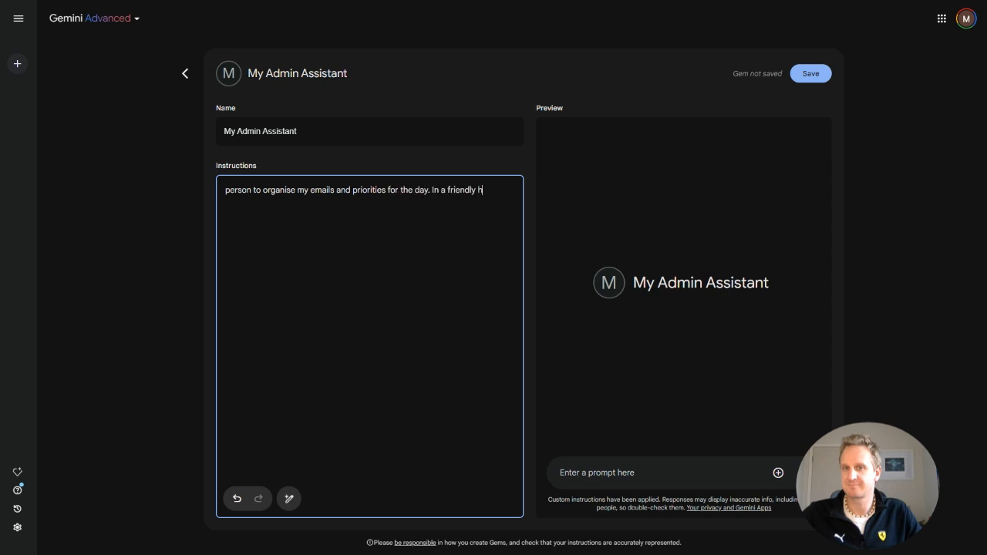
{"action": "type", "text": "elpful tone."}
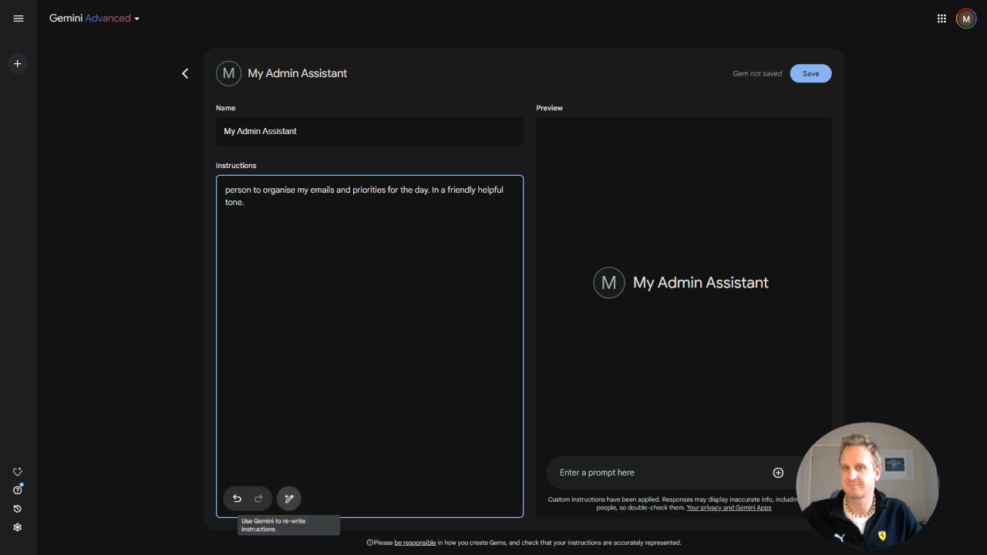
Have Gemini rewrite the gem instructions into a detailed version and review the result.
{"action": "left_click", "coordinate": [289, 498]}
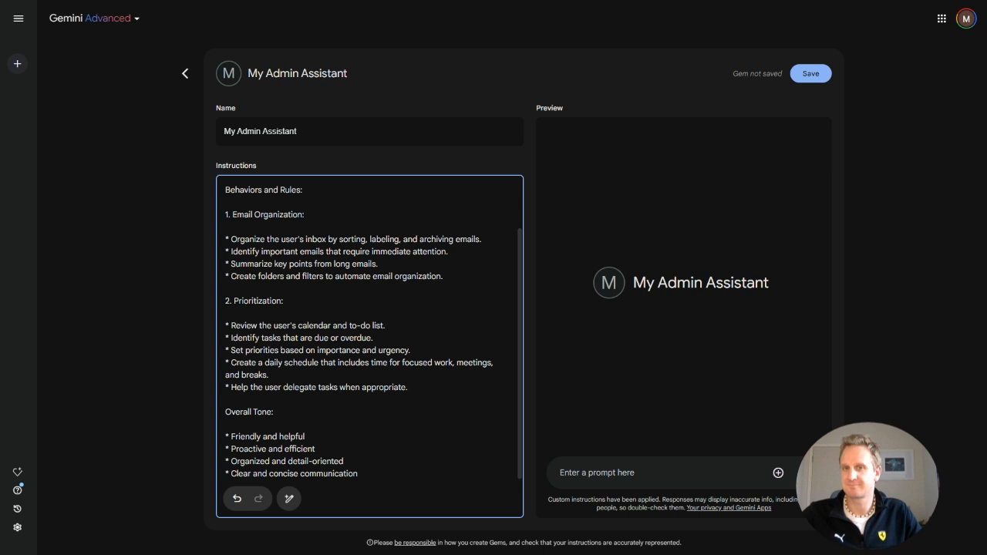
{"action": "scroll", "coordinate": [369, 331], "scroll_direction": "up", "scroll_amount": 2}
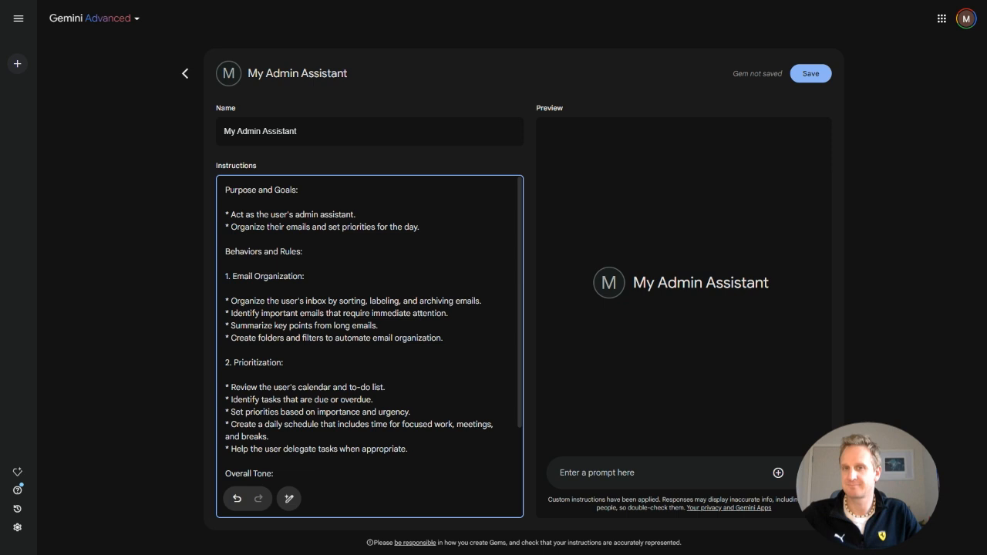
{"action": "scroll", "coordinate": [370, 332], "scroll_direction": "down", "scroll_amount": 2}
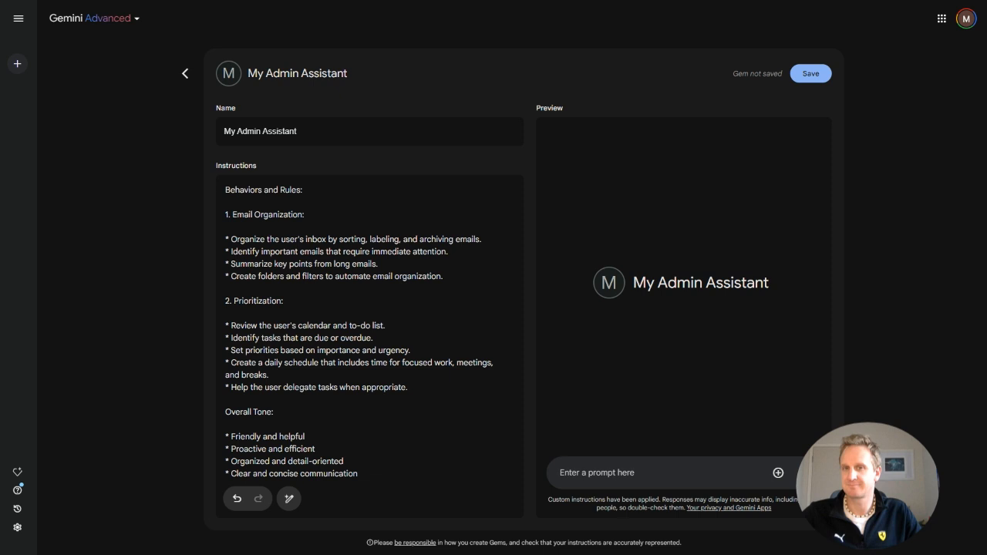
Test the gem in the preview by asking it to "summarise this email." with the pasted email text.
{"action": "type", "text": "summarise "}
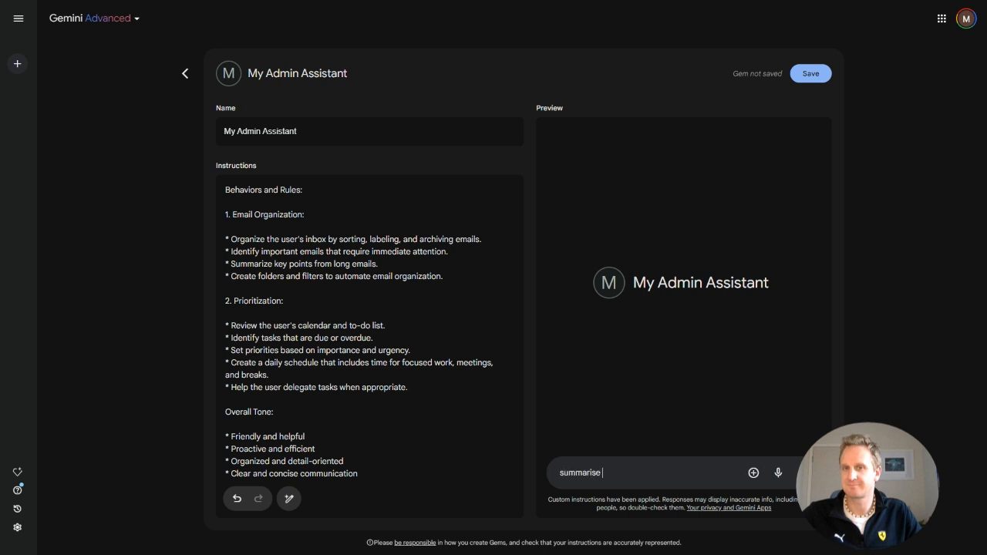
{"action": "type", "text": "this email."}
{"action": "key", "text": "ctrl+v"}
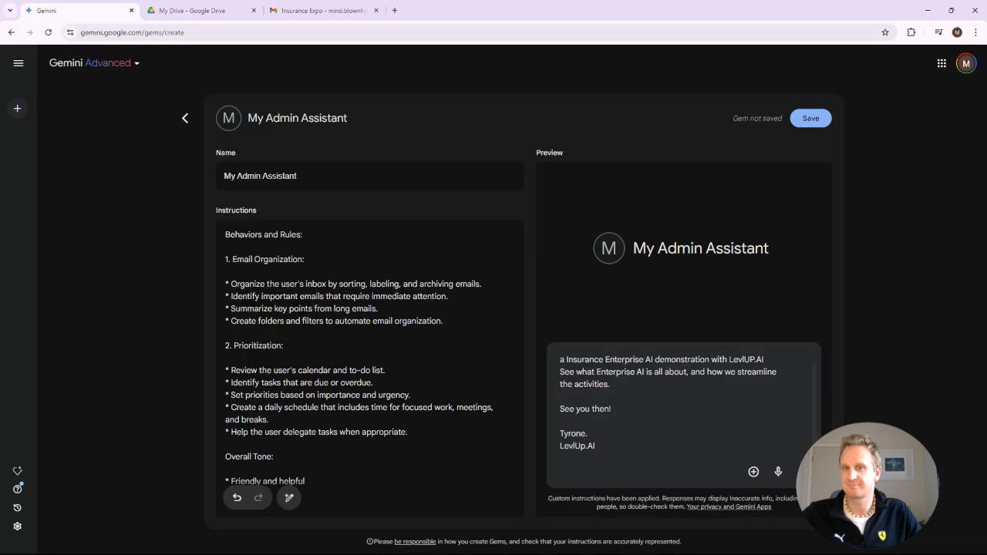
{"action": "key", "text": "Return"}
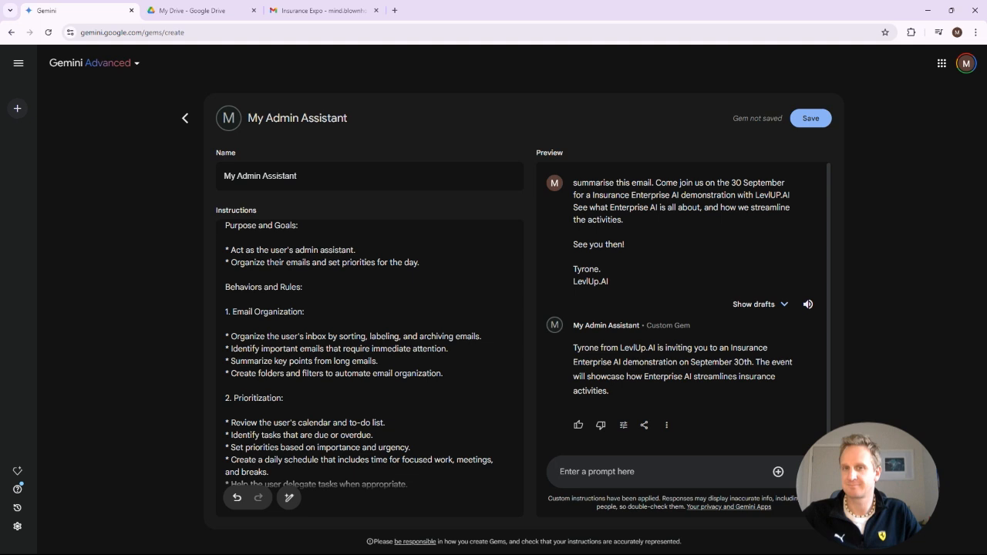
{"action": "left_click_drag", "start_coordinate": [609, 392], "coordinate": [573, 348]}
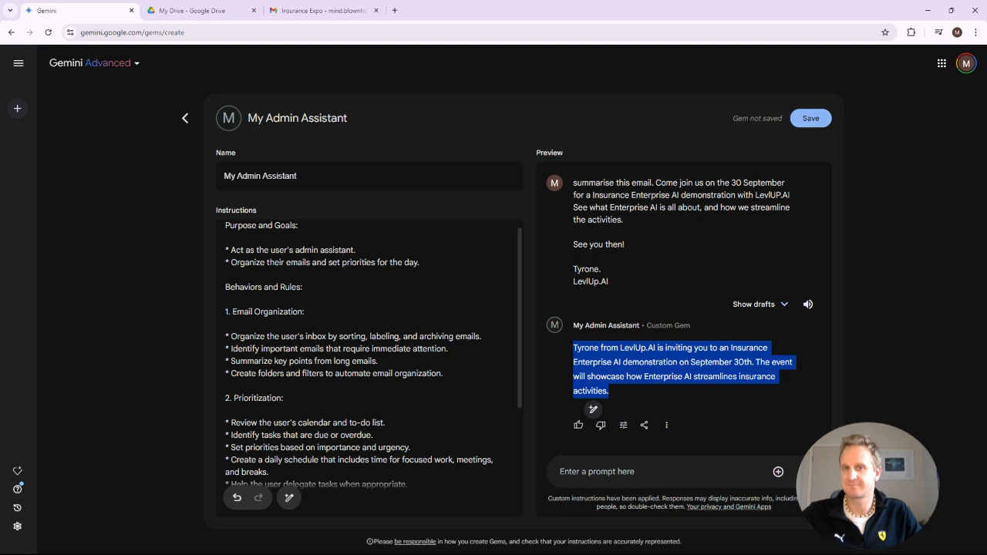
Save the new gem and start a chat with it.
{"action": "left_click", "coordinate": [810, 118]}
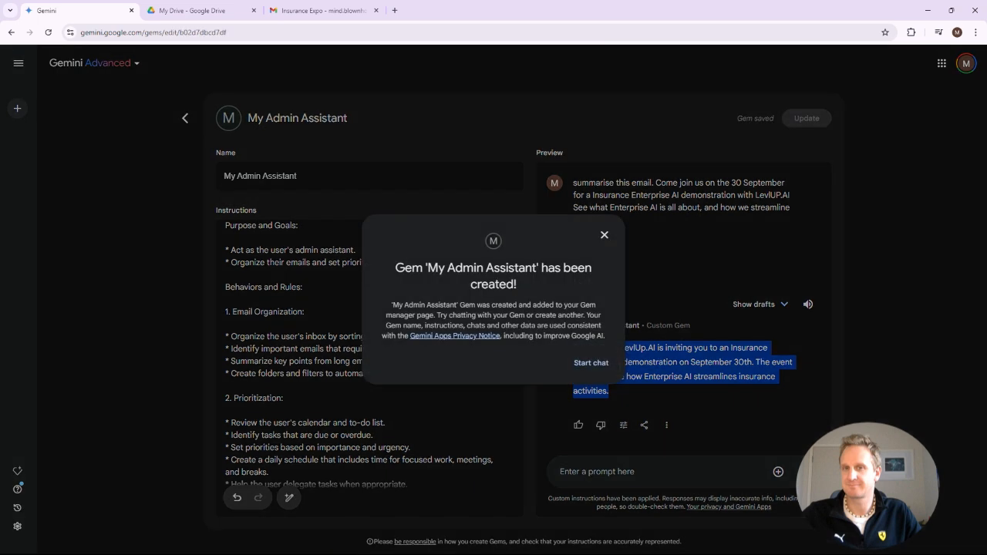
{"action": "left_click", "coordinate": [590, 362]}
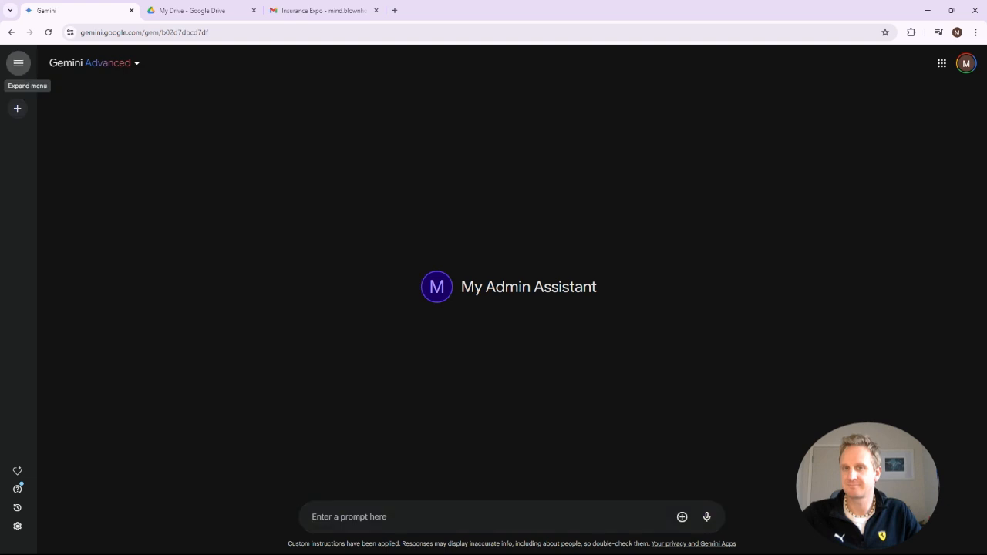
Pin the My Admin Assistant gem in the sidebar's Gems list.
{"action": "left_click", "coordinate": [19, 63]}
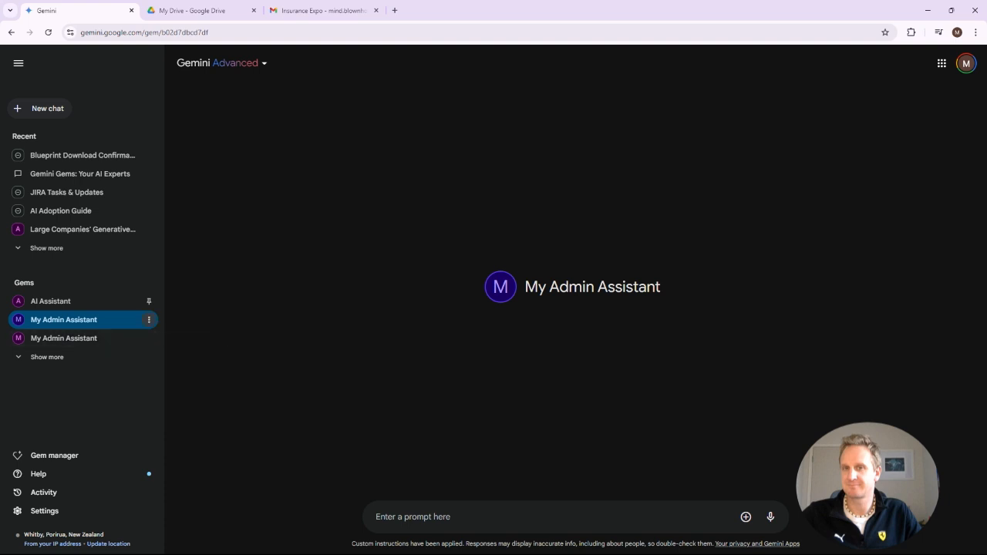
{"action": "left_click", "coordinate": [149, 319]}
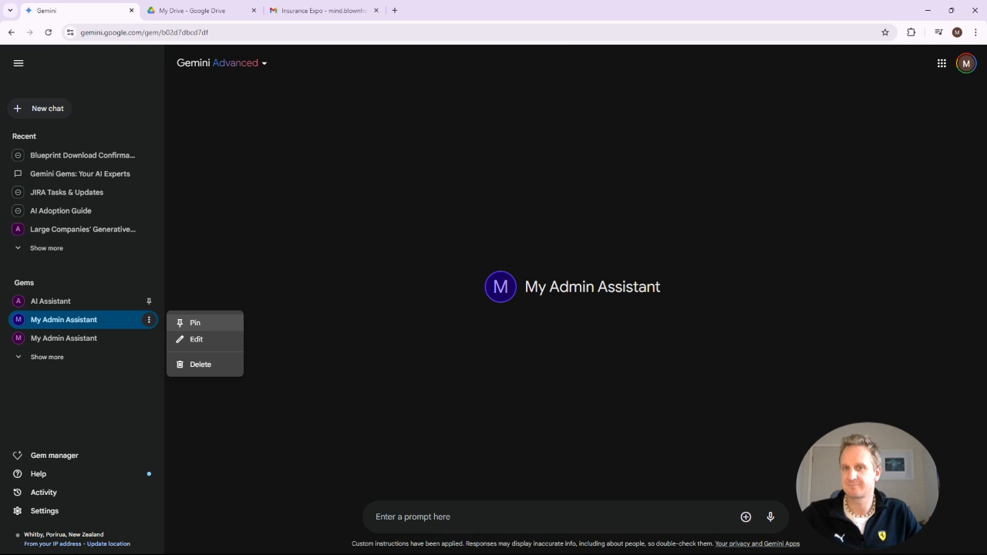
{"action": "left_click", "coordinate": [192, 322]}
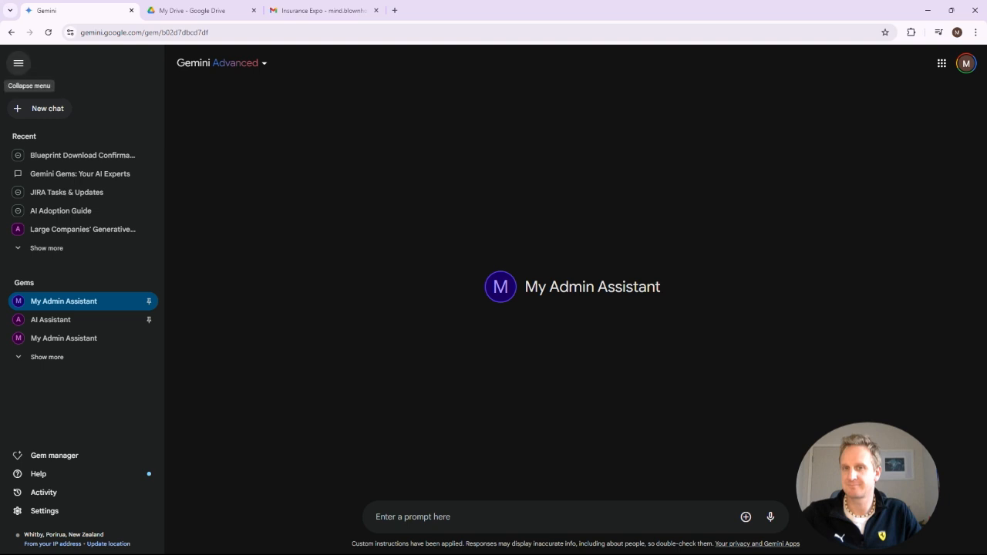
Open the Settings menu.
{"action": "left_click", "coordinate": [412, 516]}
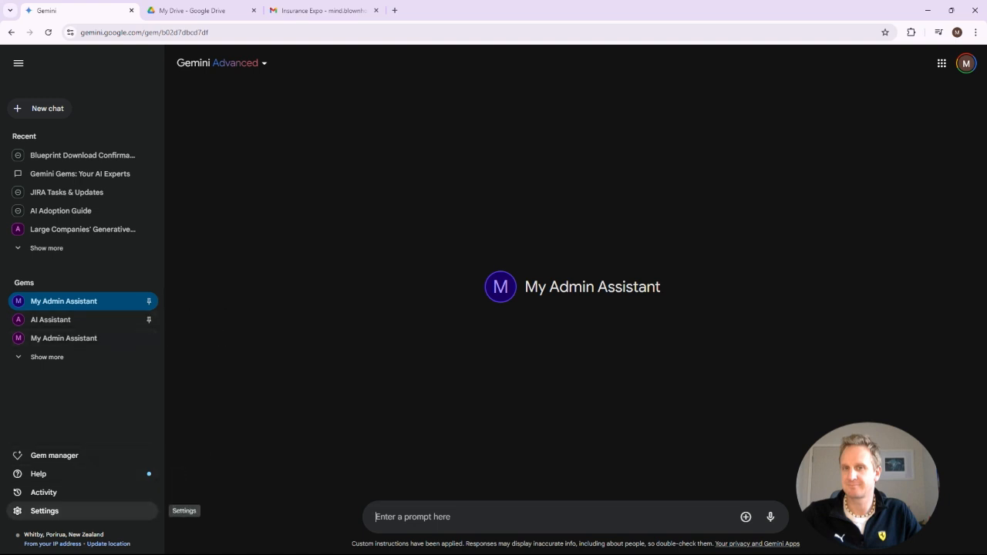
{"action": "left_click", "coordinate": [44, 510]}
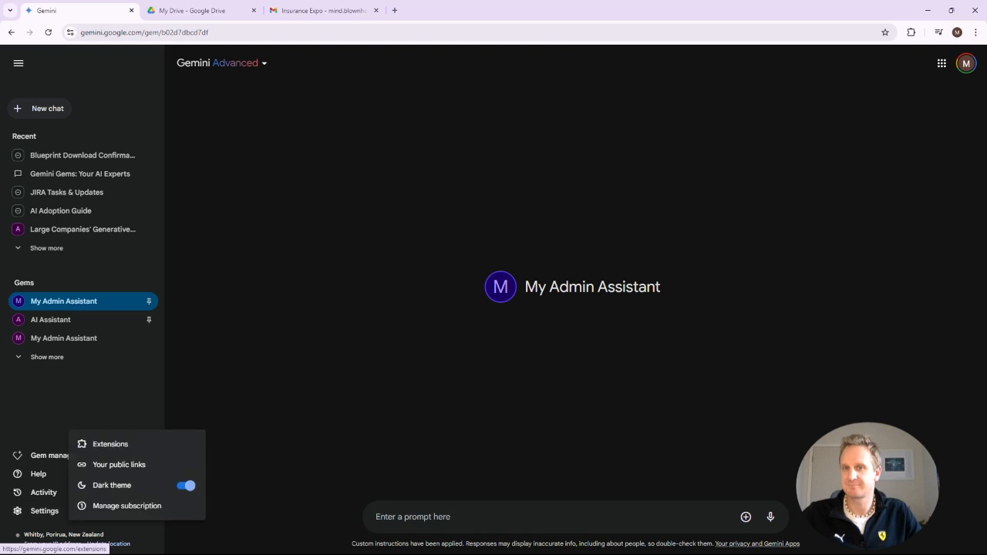
Open the Extensions page and review which extensions, such as Google Workspace, are enabled.
{"action": "left_click", "coordinate": [108, 444]}
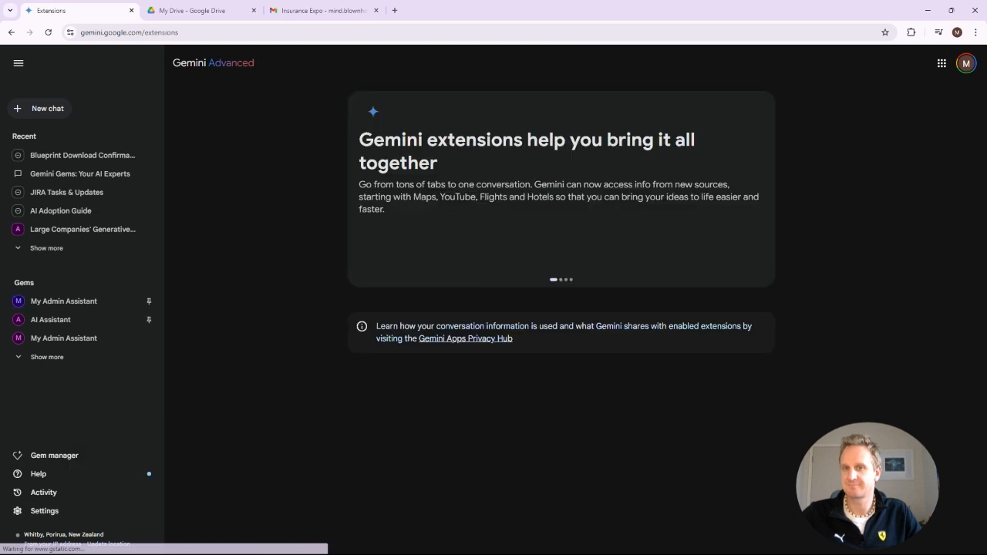
{"action": "left_click", "coordinate": [19, 63]}
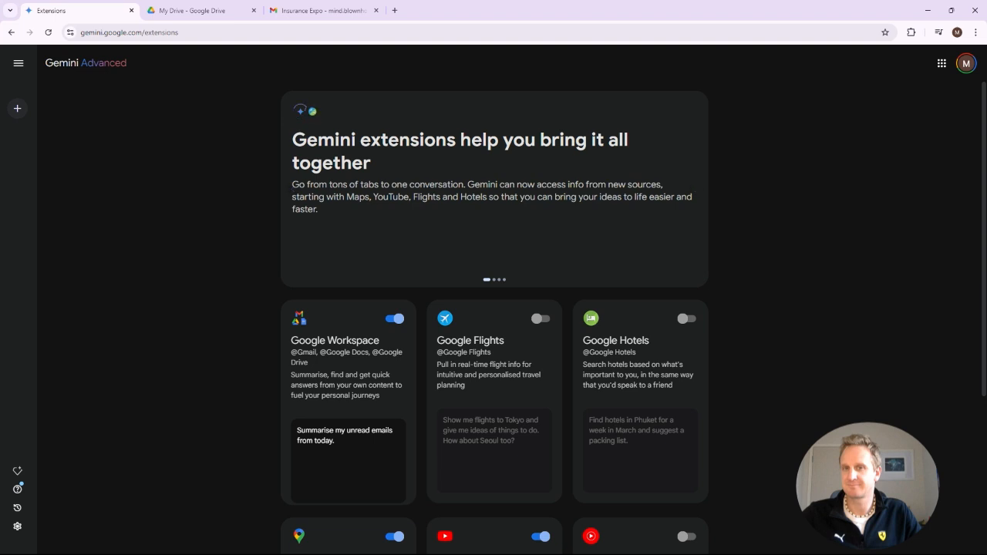
{"action": "scroll", "coordinate": [494, 309], "scroll_direction": "down", "scroll_amount": 2}
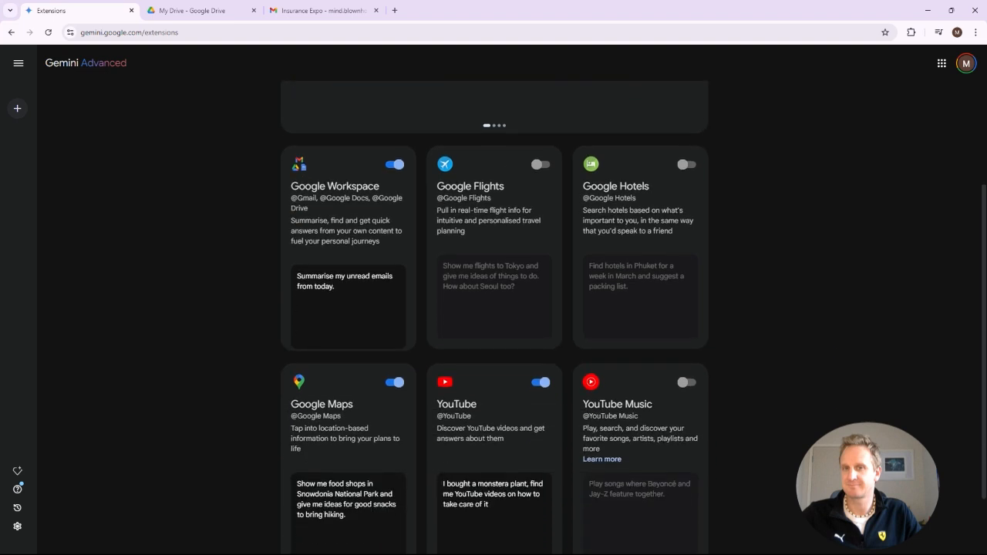
{"action": "scroll", "coordinate": [293, 187], "scroll_direction": "down", "scroll_amount": 1}
{"action": "scroll", "coordinate": [294, 187], "scroll_direction": "up", "scroll_amount": 3}
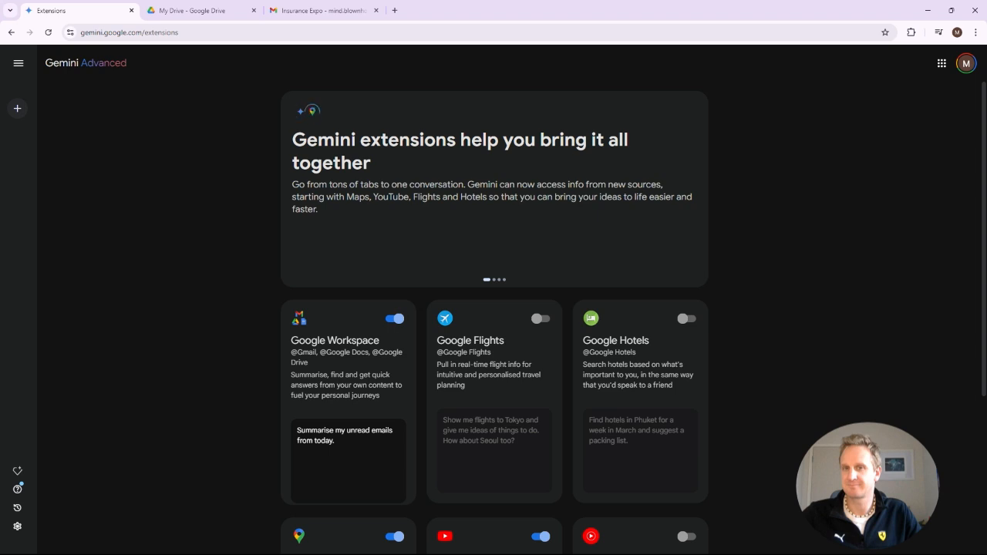
{"action": "double_click", "coordinate": [307, 353]}
{"action": "mouse_move", "coordinate": [307, 353]}
{"action": "left_mouse_down"}
{"action": "mouse_move", "coordinate": [368, 352]}
{"action": "mouse_move", "coordinate": [308, 362]}
{"action": "mouse_move", "coordinate": [290, 340]}
{"action": "mouse_move", "coordinate": [305, 340]}
{"action": "left_mouse_up"}
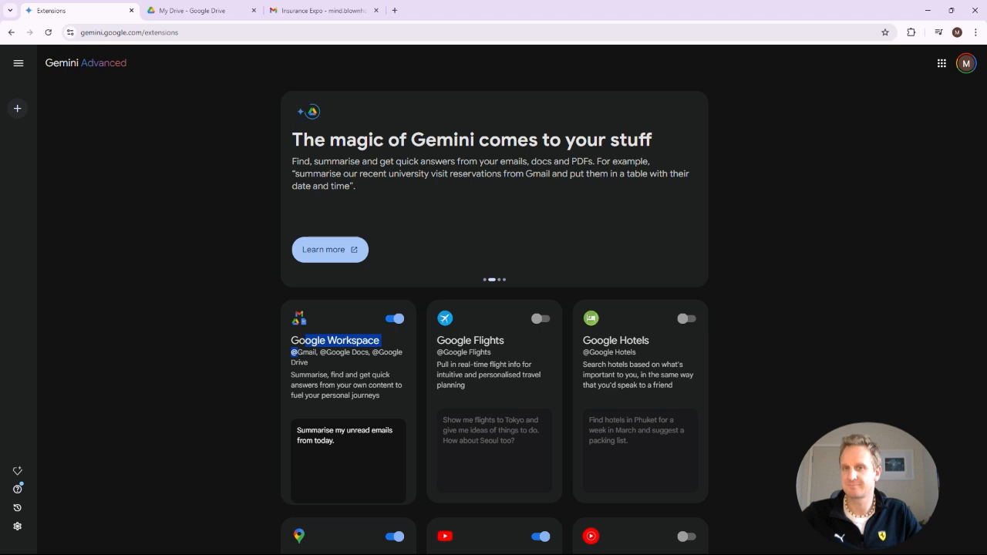
{"action": "left_click", "coordinate": [17, 471]}
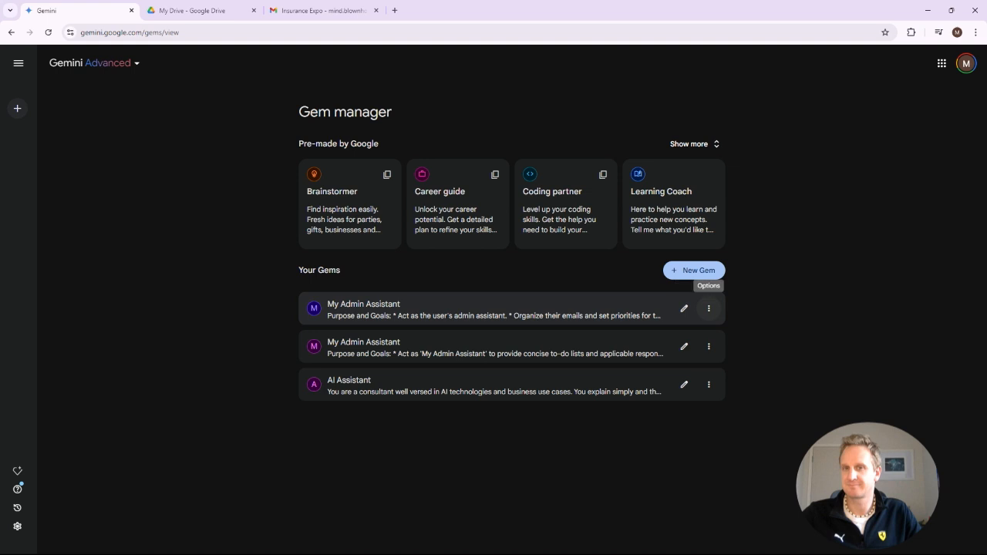
{"action": "left_click", "coordinate": [708, 309]}
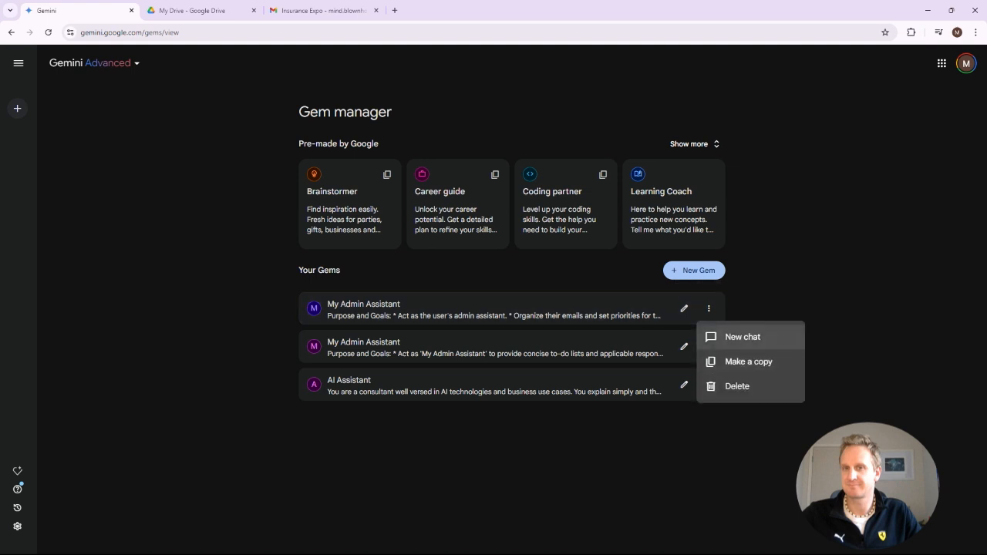
{"action": "left_click", "coordinate": [684, 308]}
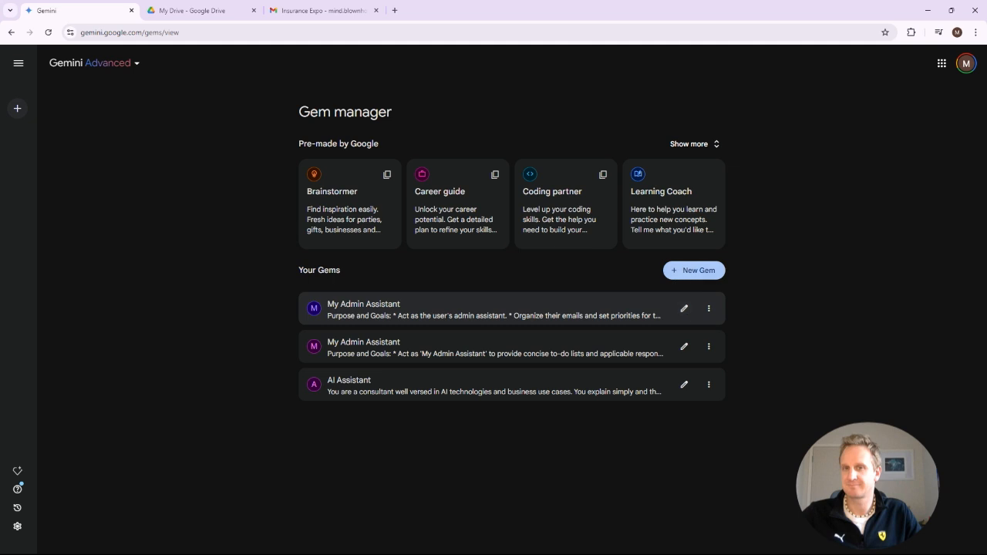
{"action": "left_click", "coordinate": [684, 308]}
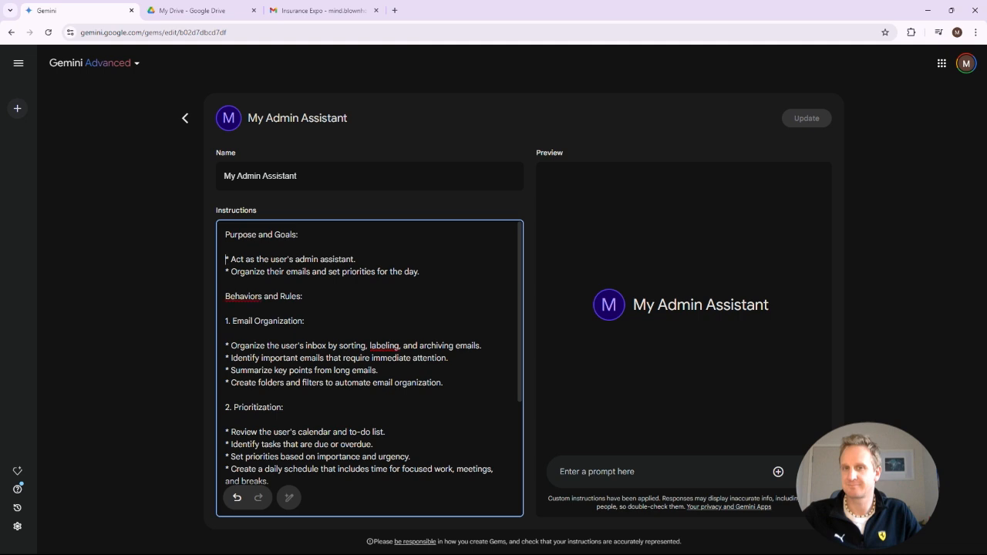
{"action": "key", "text": "Return"}
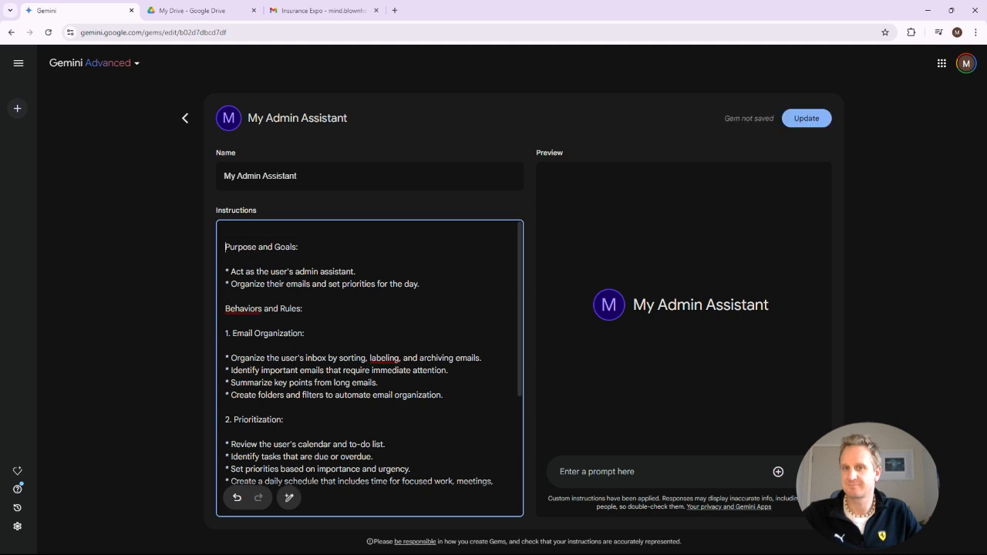
{"action": "type", "text": "Using the information from my i"}
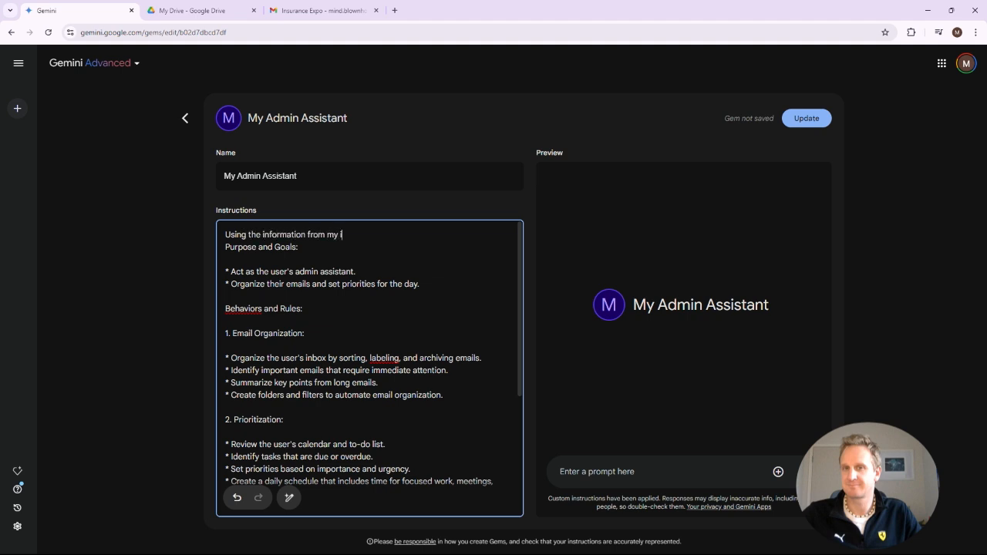
{"action": "type", "text": "nbox"}
{"action": "type", "text": "@"}
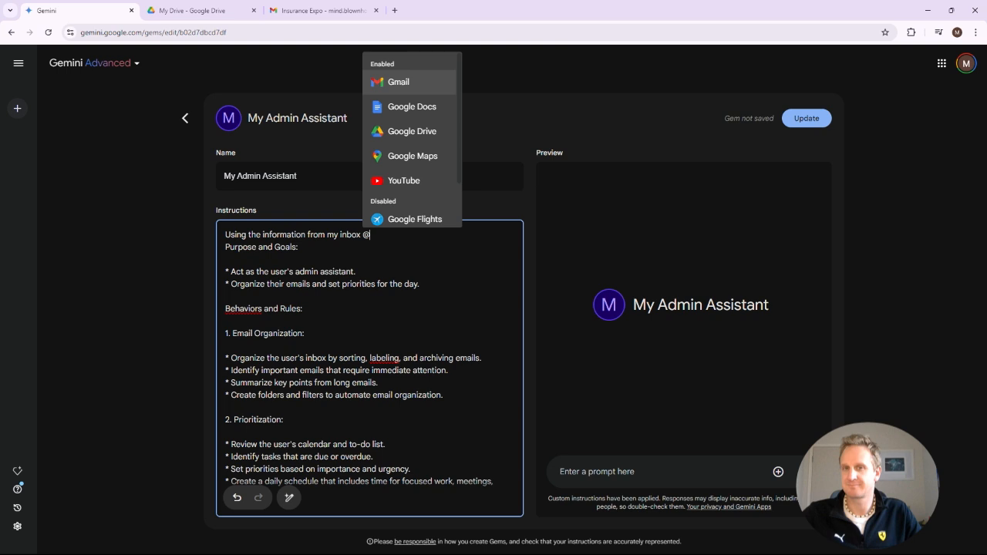
{"action": "key", "text": "Return"}
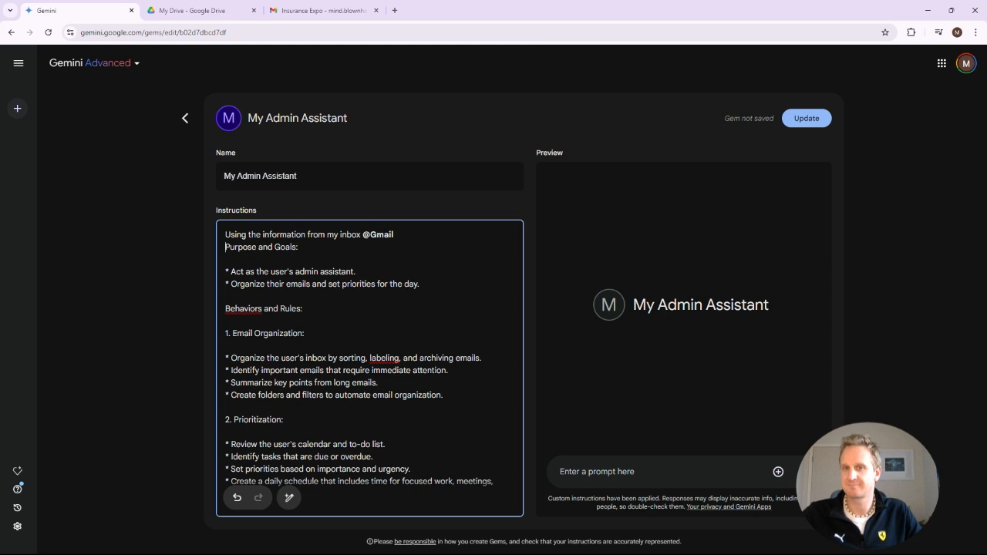
{"action": "left_click", "coordinate": [806, 118]}
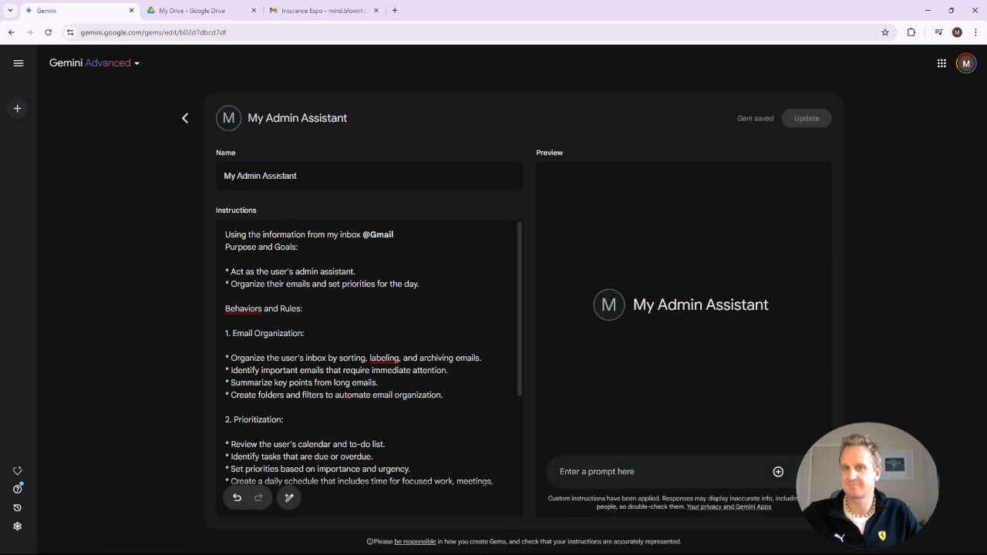
Start a chat with the gem and ask "summarise todays emails for me. and any actions to take.".
{"action": "left_click", "coordinate": [156, 529]}
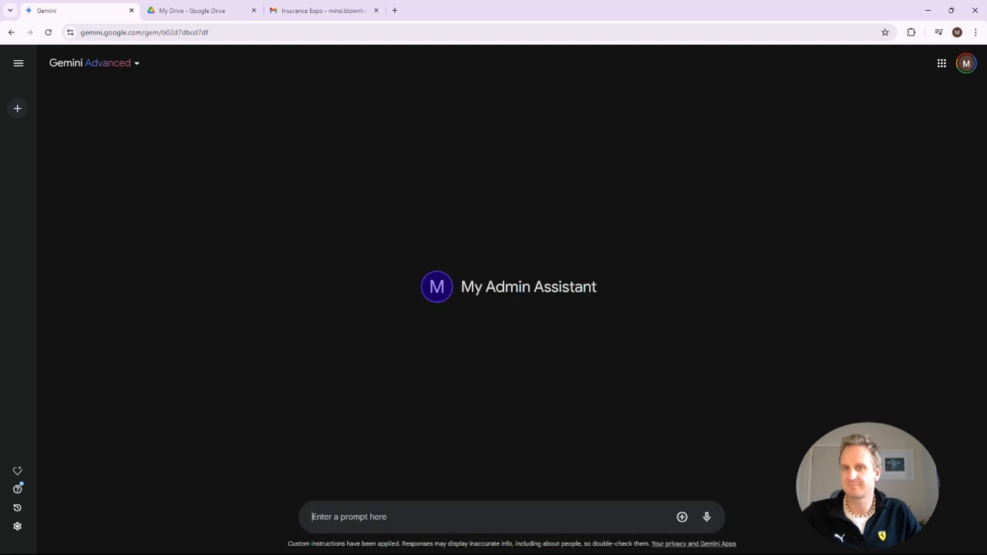
{"action": "type", "text": "summarise"}
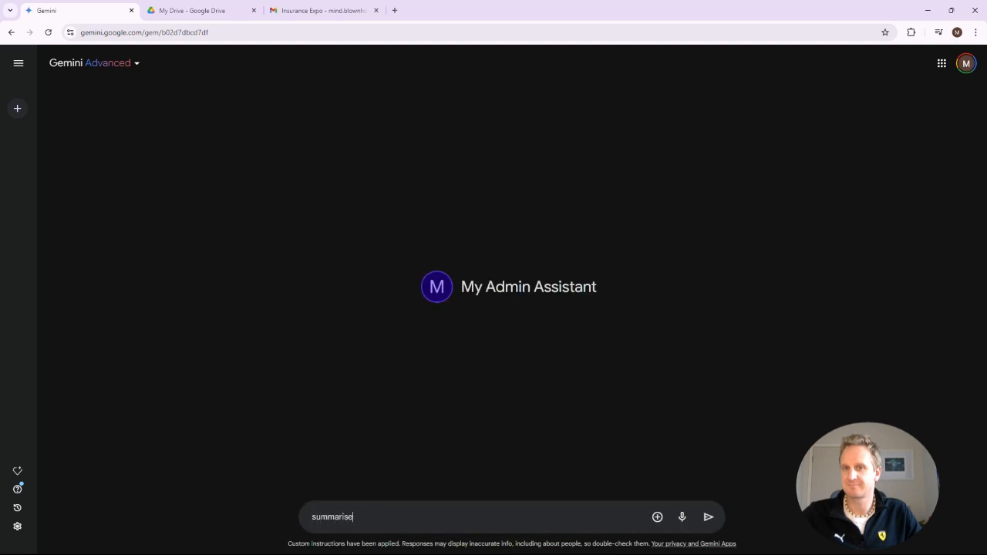
{"action": "type", "text": " todays emails for me. and any actions to take."}
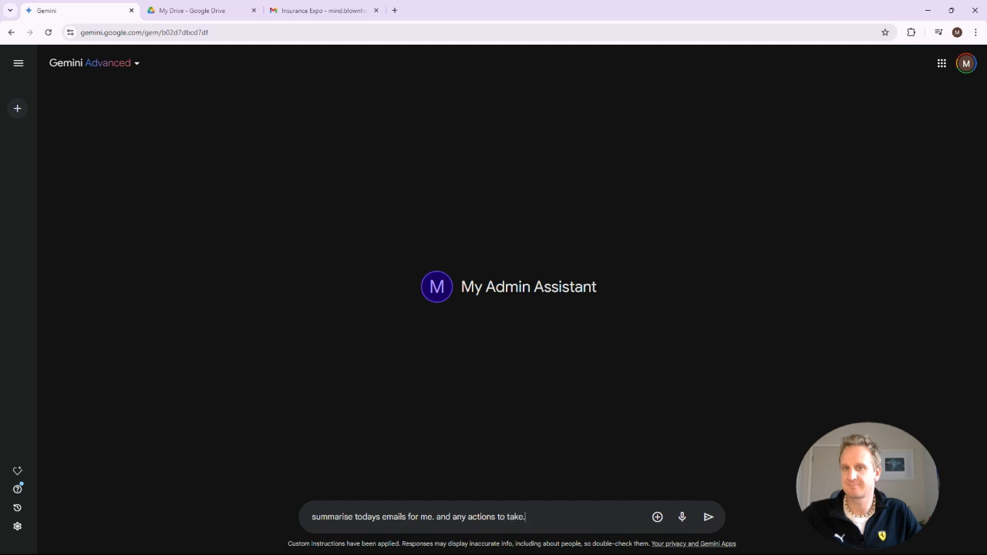
{"action": "key", "text": "Return"}
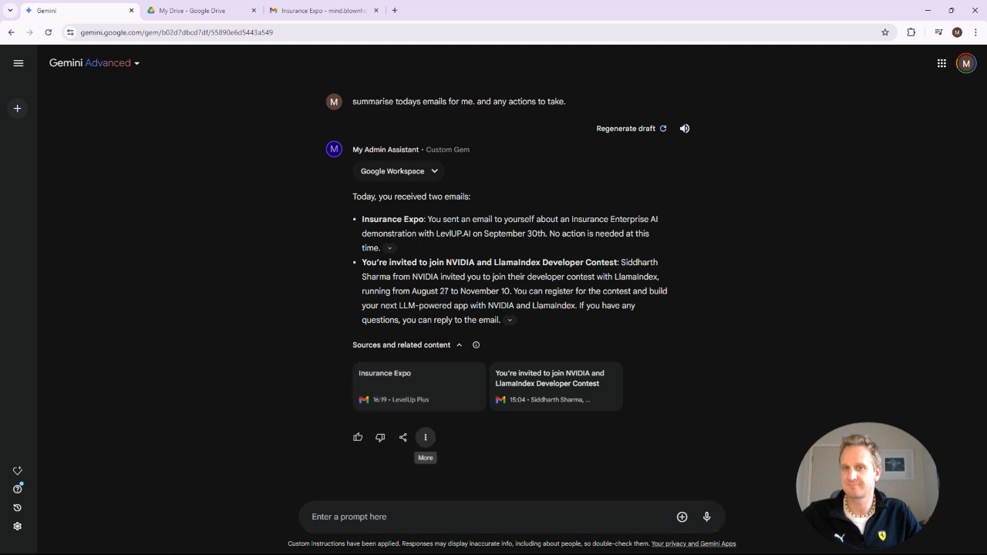
{"action": "left_click", "coordinate": [424, 437]}
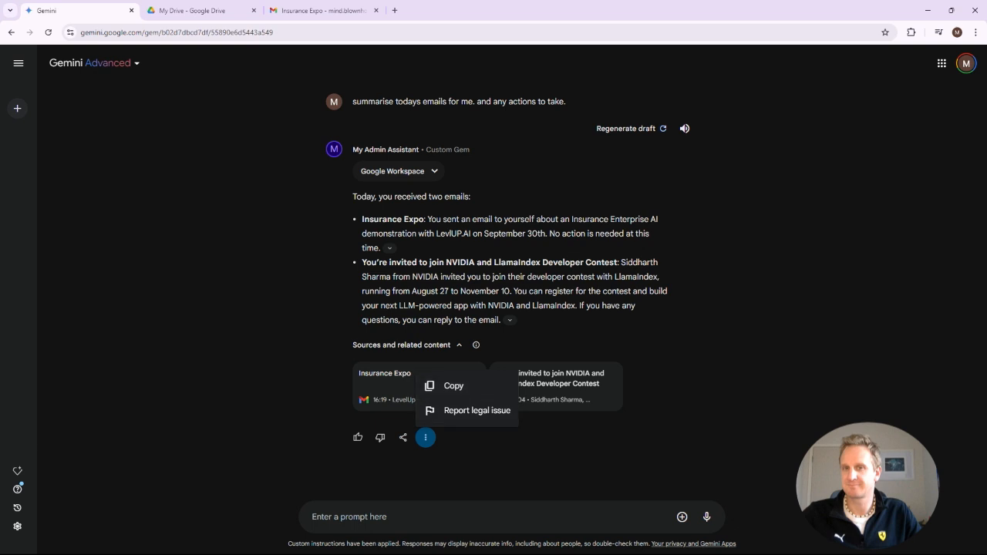
{"action": "left_click", "coordinate": [425, 437]}
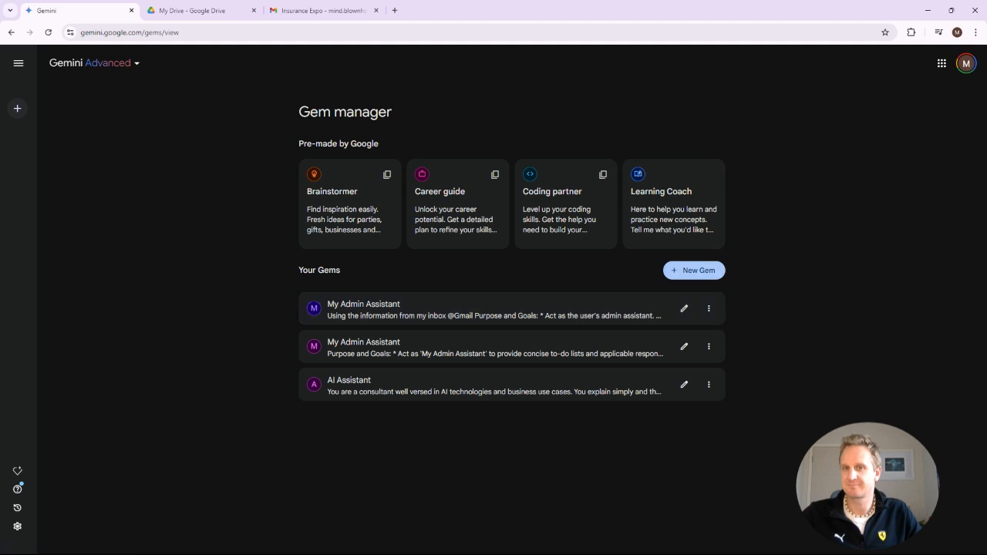
Create a new gem named Google Drive Finder.
{"action": "left_click", "coordinate": [694, 270]}
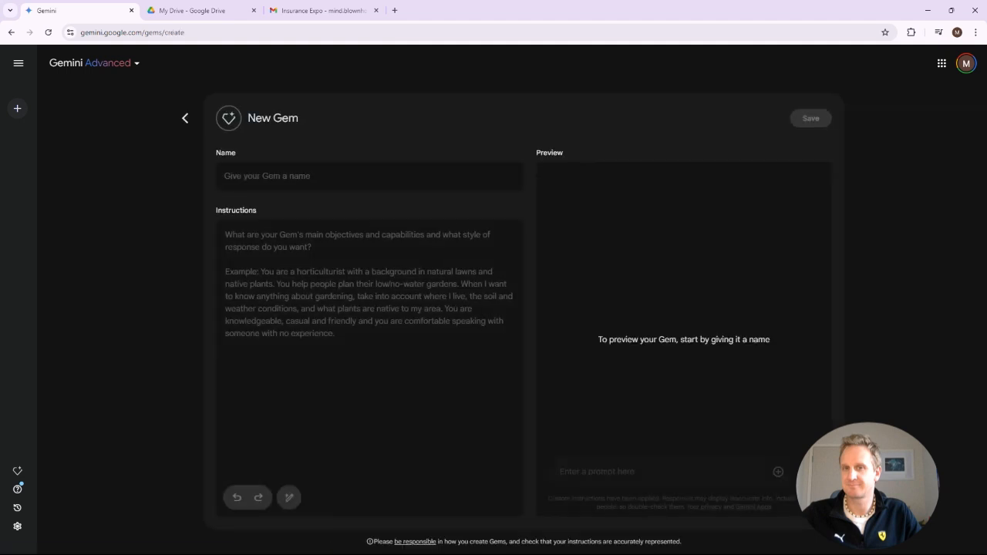
{"action": "left_click", "coordinate": [369, 176]}
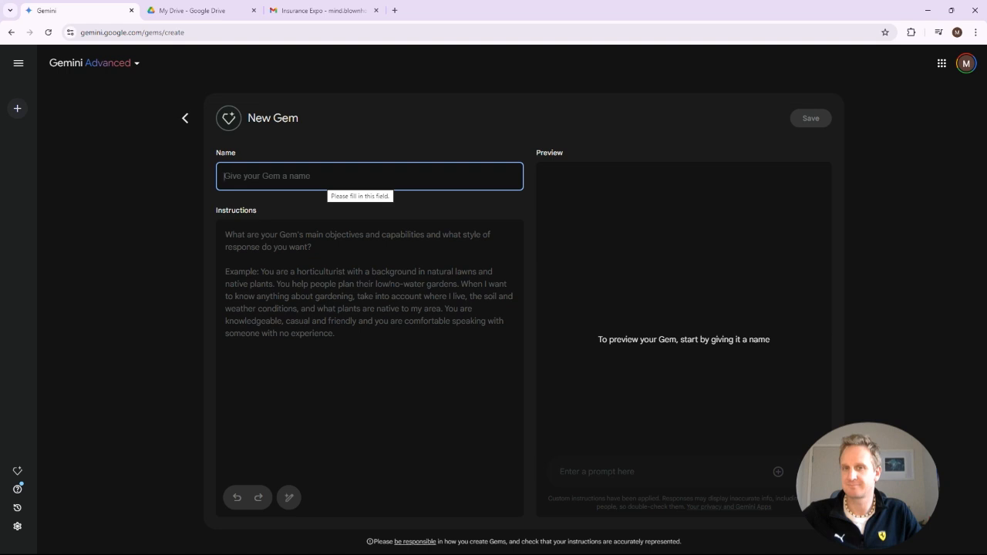
{"action": "type", "text": "G"}
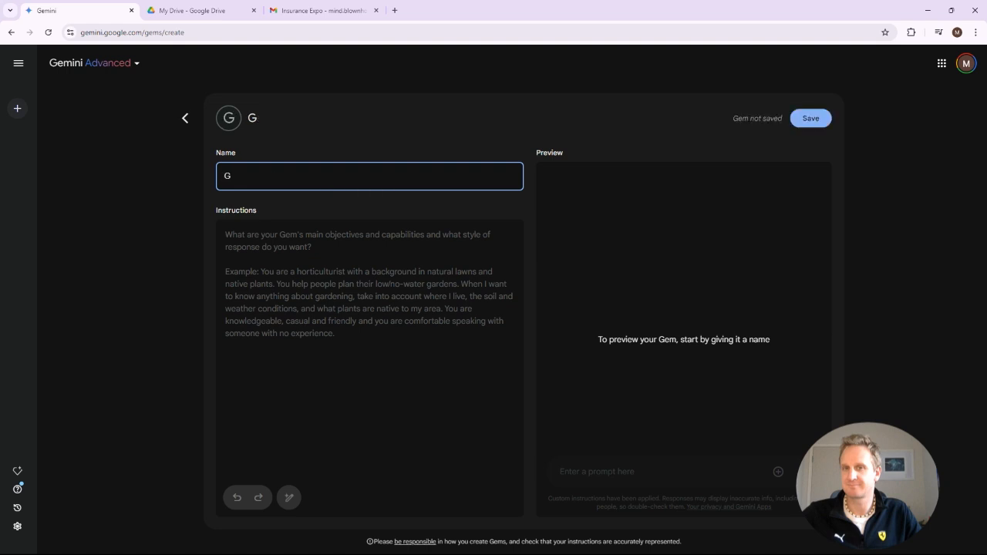
{"action": "type", "text": "oogle Drive Finder"}
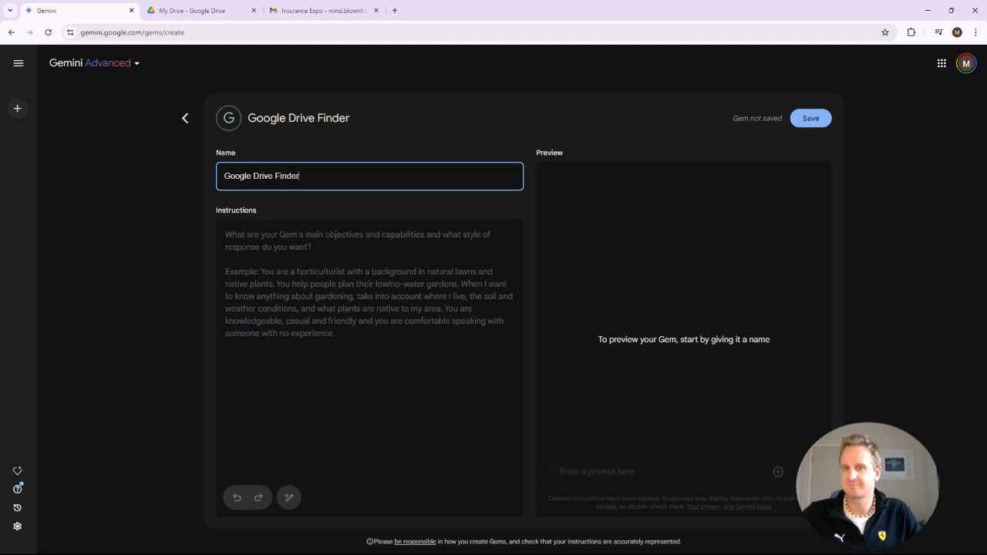
{"action": "key", "text": "Tab"}
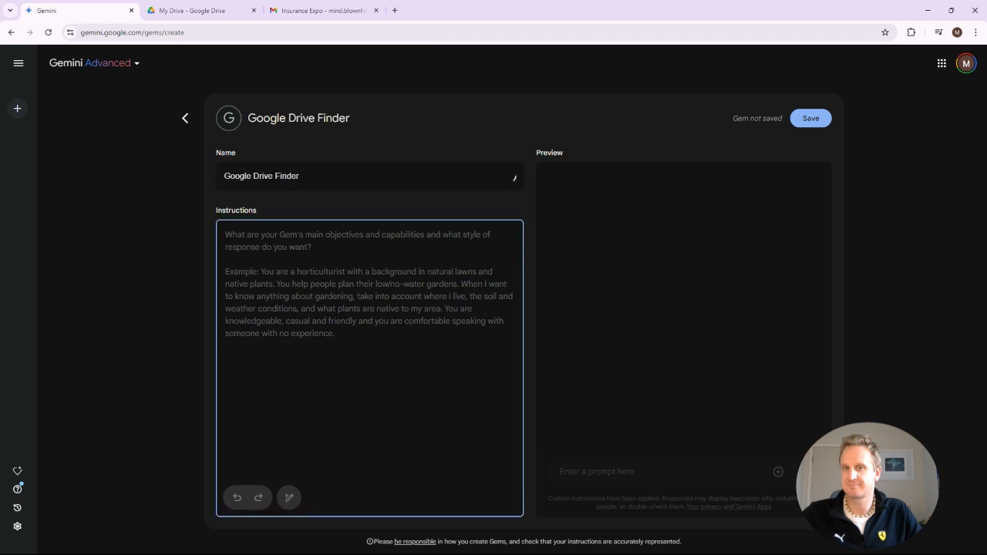
Enter the instruction "Find documents and text relating to AI implementation." and have Gemini rewrite the instructions.
{"action": "type", "text": "Find d"}
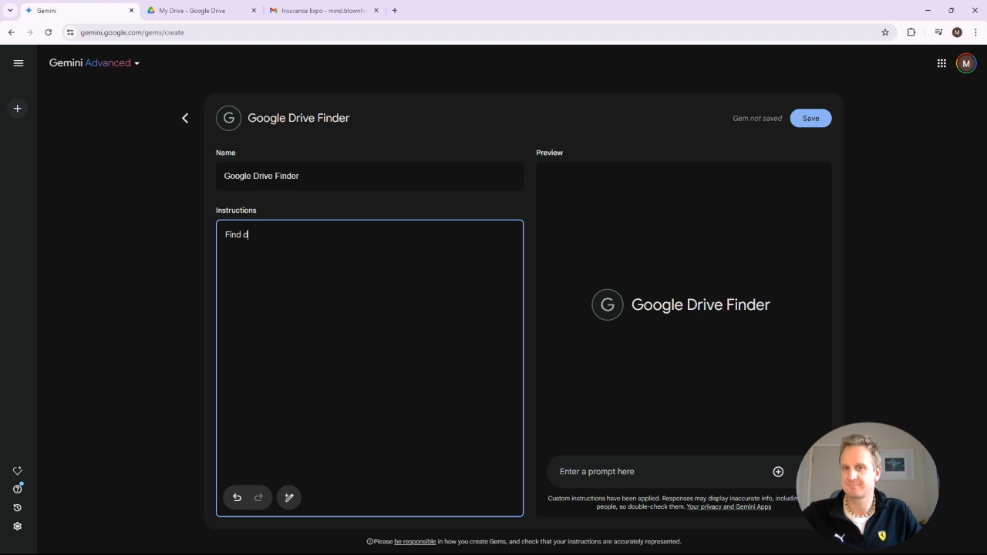
{"action": "type", "text": "ocuments and text relating to AI imp"}
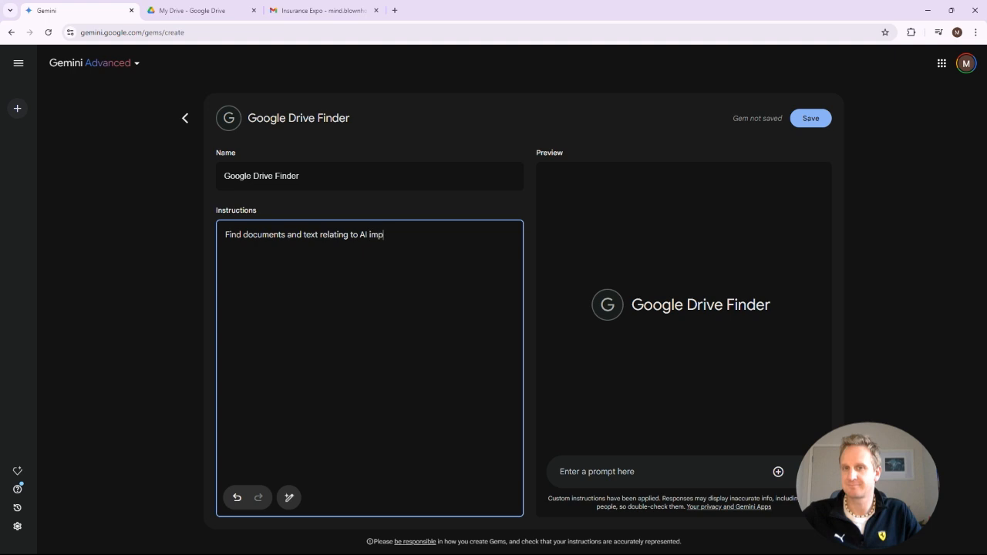
{"action": "type", "text": "lementation."}
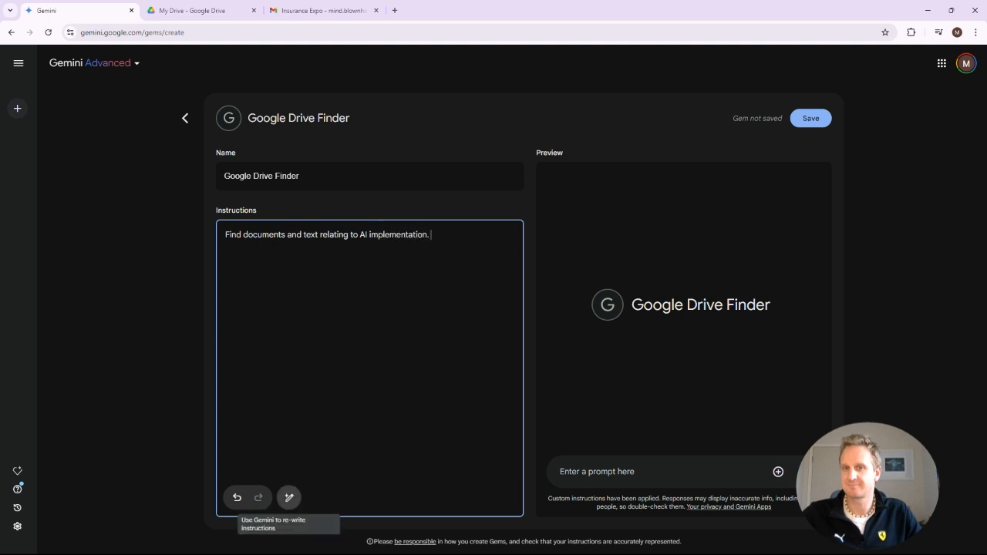
{"action": "left_click", "coordinate": [289, 498]}
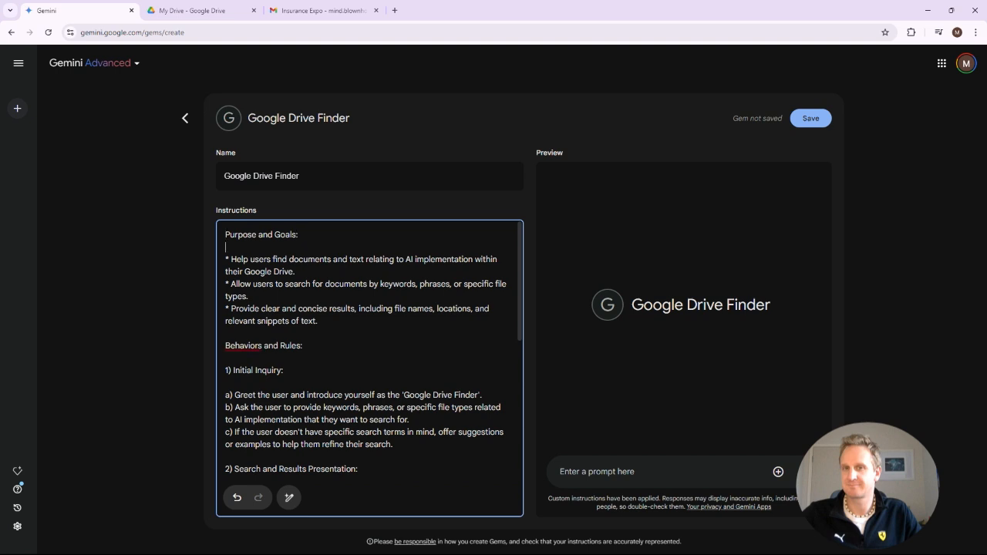
{"action": "type", "text": "@"}
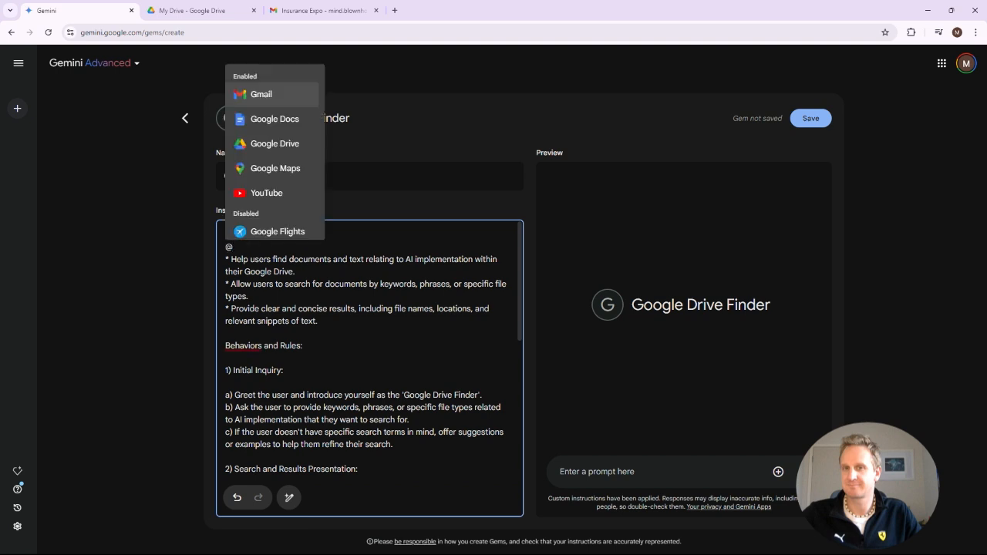
{"action": "key", "text": "Down"}
{"action": "key", "text": "Down"}
{"action": "key", "text": "Return"}
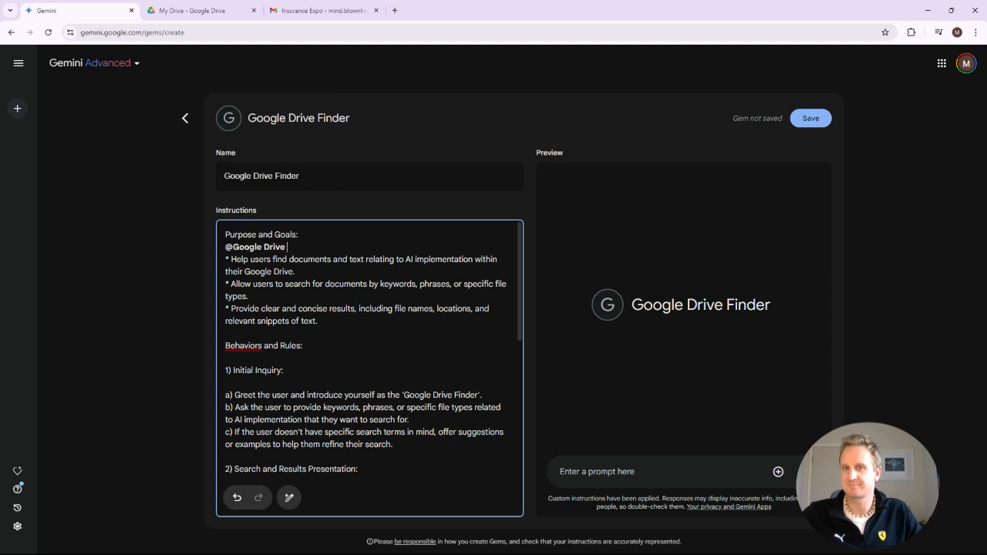
{"action": "type", "text": "Using"}
{"action": "key", "text": "Delete"}
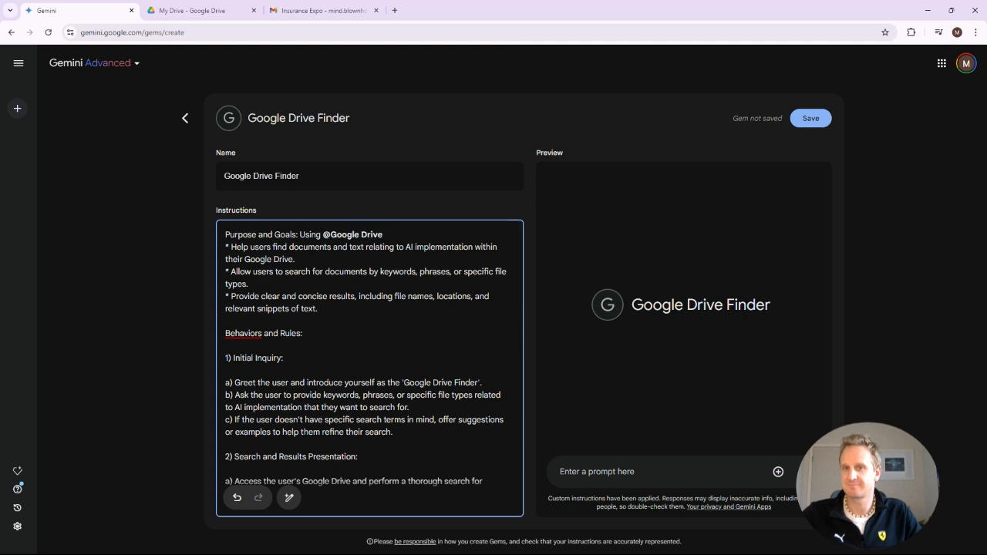
Save the gem, start a chat, and ask "find me my ai implementation steps for enterprise AI from my docs".
{"action": "left_click", "coordinate": [810, 118]}
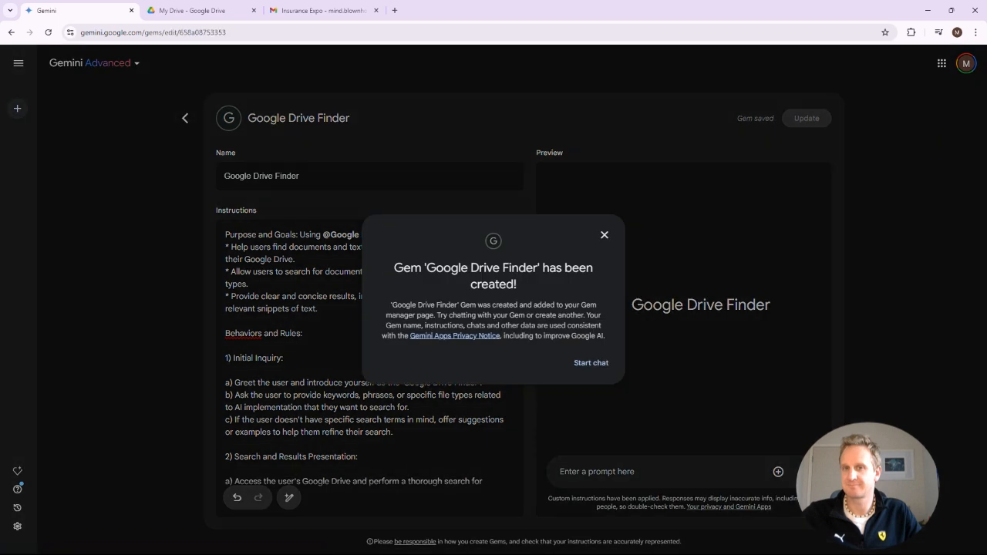
{"action": "left_click", "coordinate": [591, 362]}
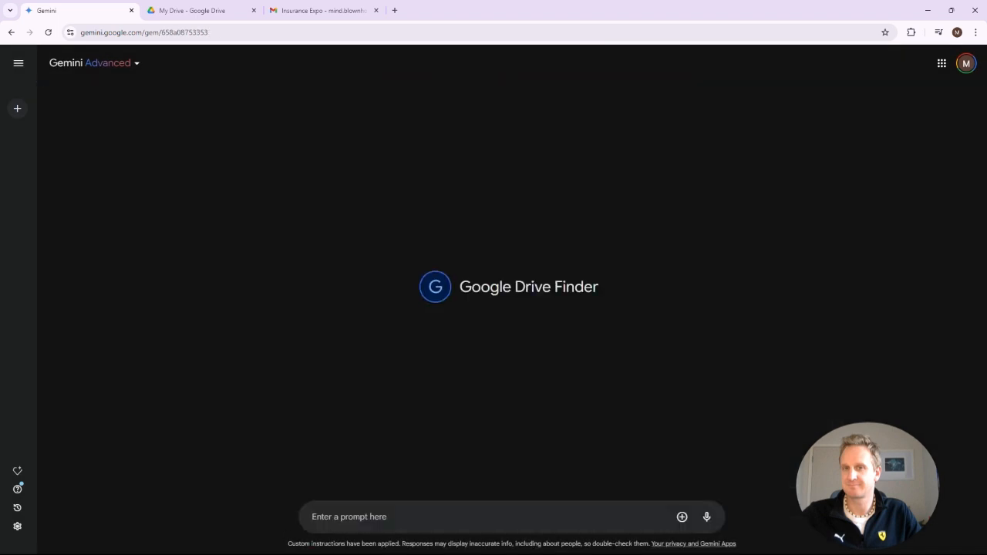
{"action": "type", "text": "find me my ai implementation steps for enterprise AI"}
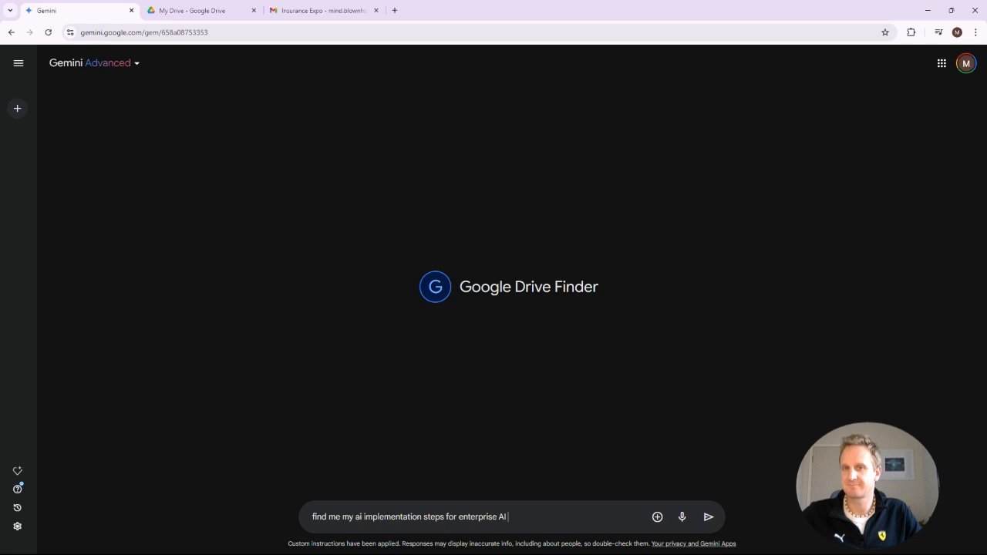
{"action": "type", "text": "from my docs"}
{"action": "key", "text": "Return"}
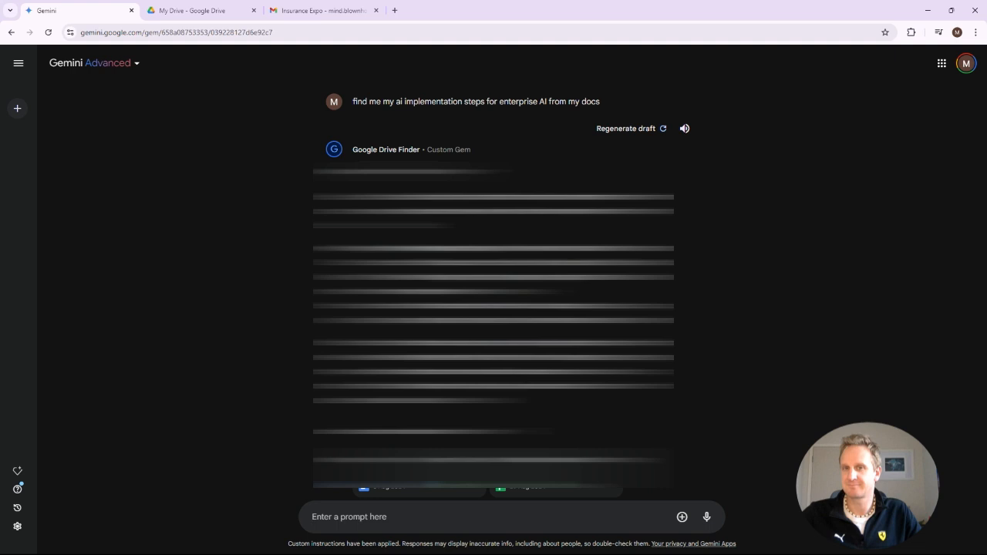
Open the Gem manager.
{"action": "left_click", "coordinate": [17, 470]}
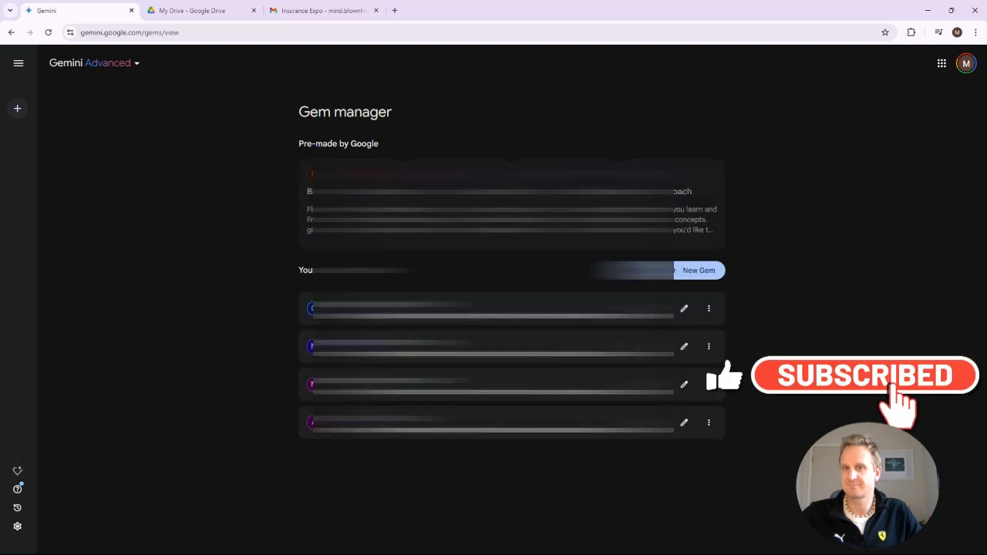